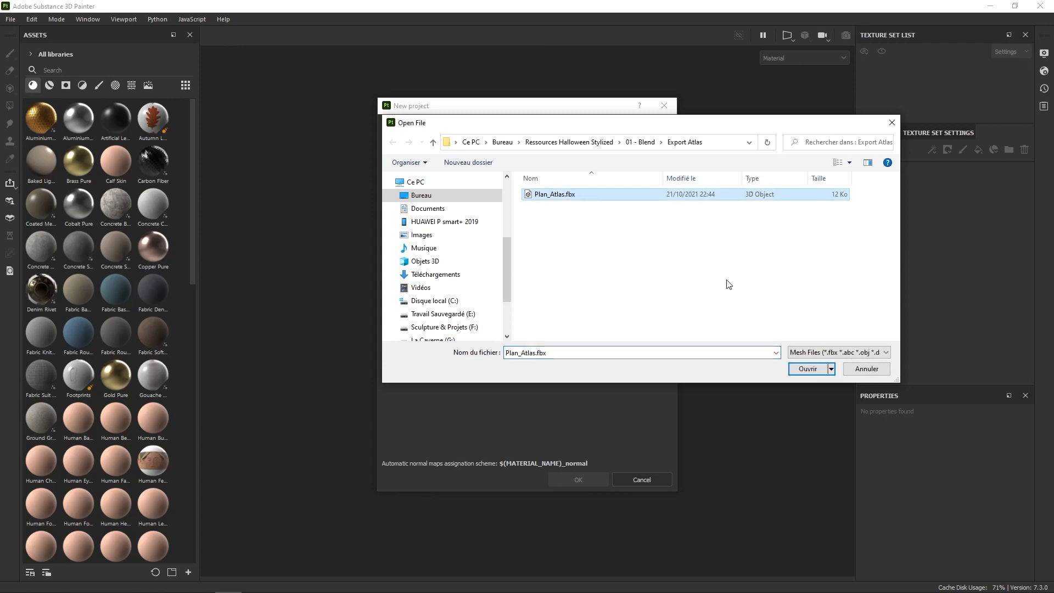
Load Plan_Atlas.fbx as the mesh, choose the document resolution and create the new project.
{"action": "left_click", "coordinate": [809, 368]}
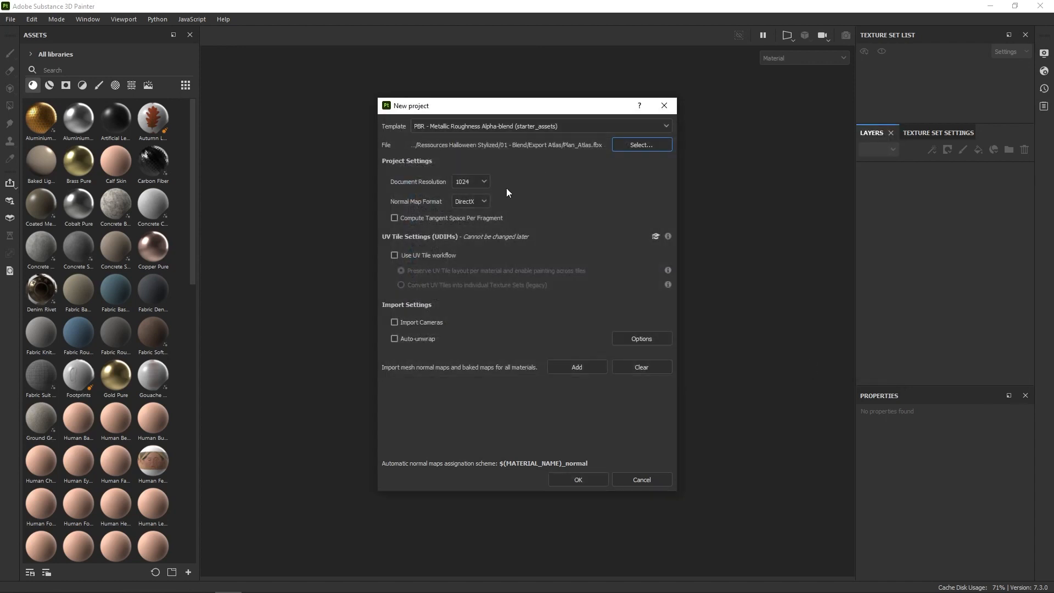
{"action": "left_click", "coordinate": [483, 181]}
{"action": "left_click", "coordinate": [470, 248]}
{"action": "left_click", "coordinate": [578, 479]}
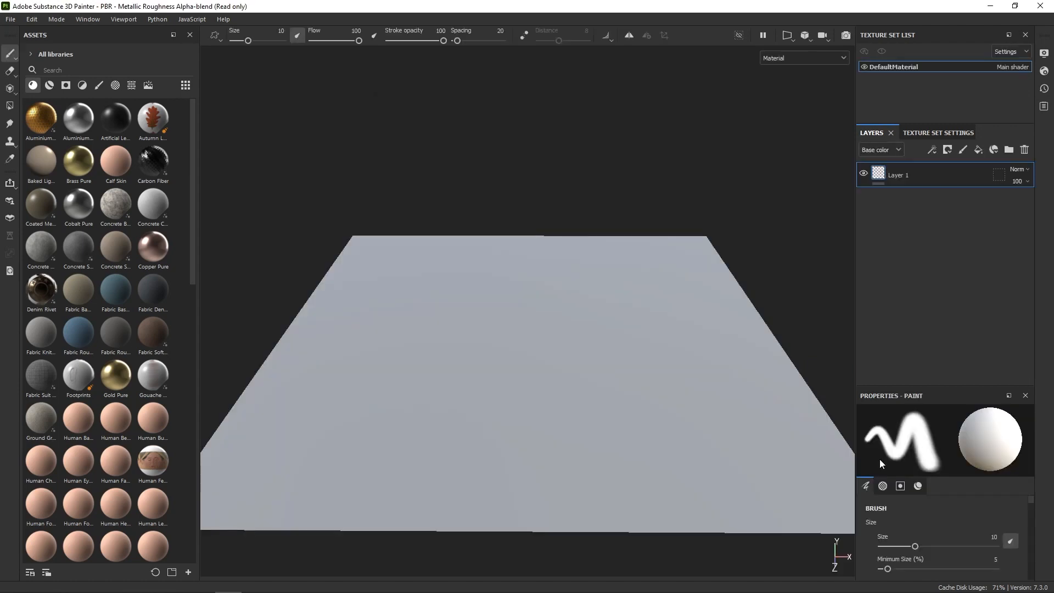
Replace the default paint layer with a fill layer named Base_Color.
{"action": "left_click_drag", "start_coordinate": [735, 183], "coordinate": [743, 237], "text": "alt"}
{"action": "right_click_drag", "start_coordinate": [614, 373], "coordinate": [608, 311], "text": "alt"}
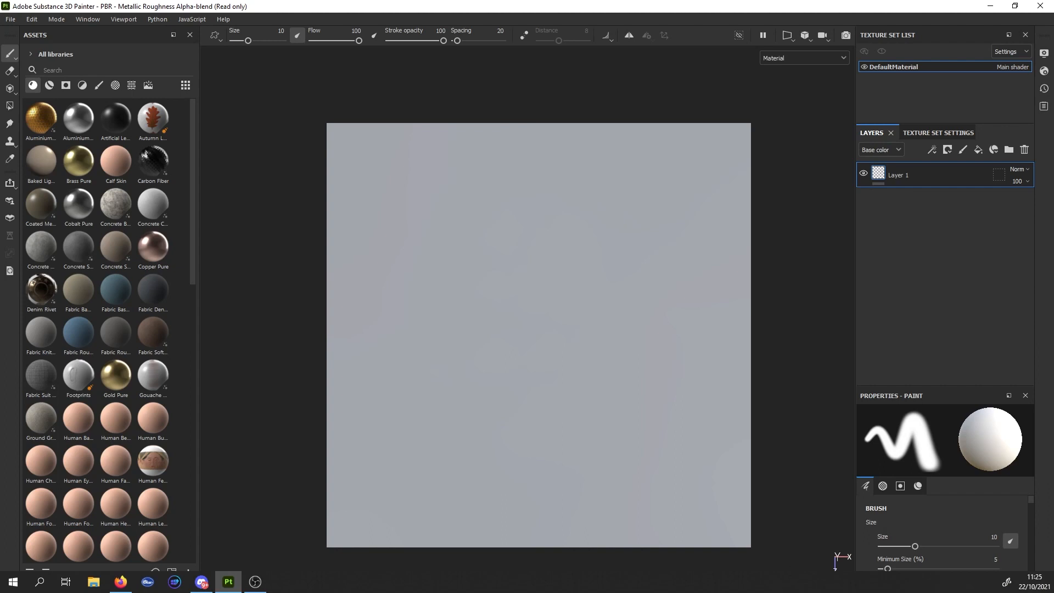
{"action": "left_click", "coordinate": [1007, 583]}
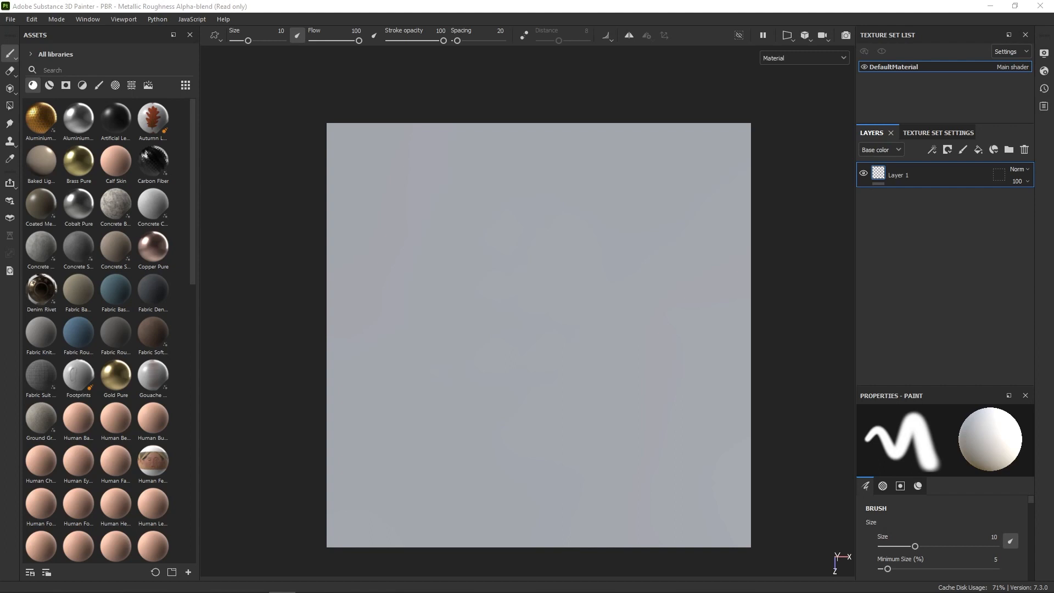
{"action": "left_click", "coordinate": [1024, 150]}
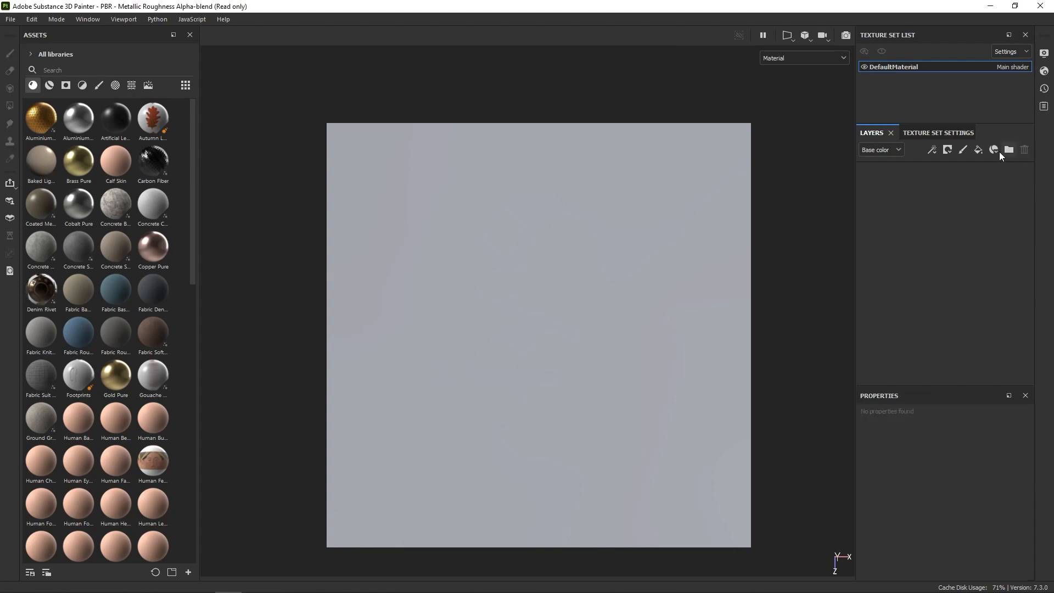
{"action": "left_click", "coordinate": [979, 149]}
{"action": "double_click", "coordinate": [918, 174]}
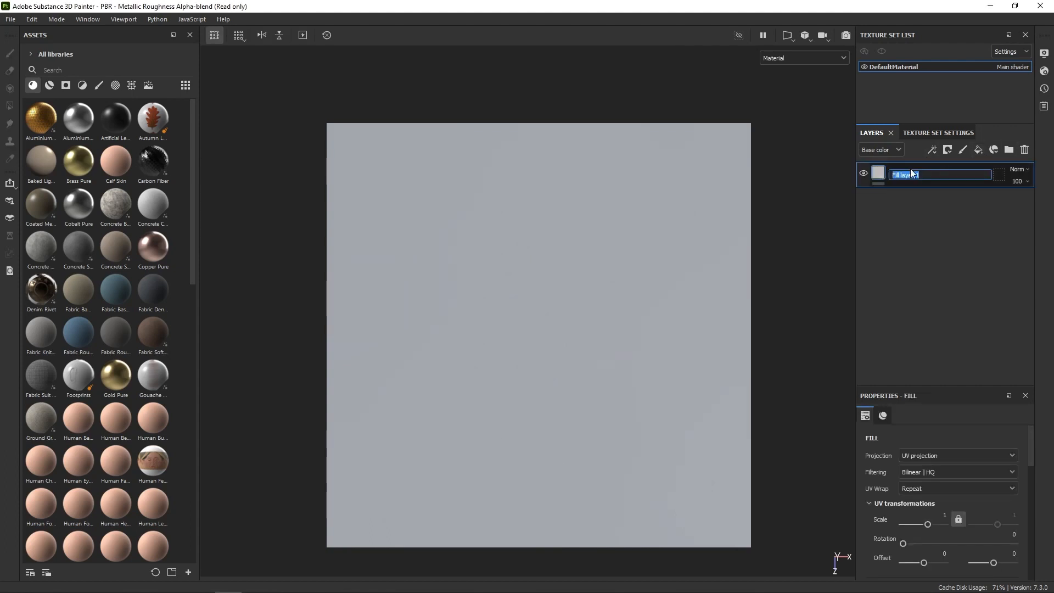
{"action": "type", "text": "Base_Color"}
{"action": "key", "text": "Return"}
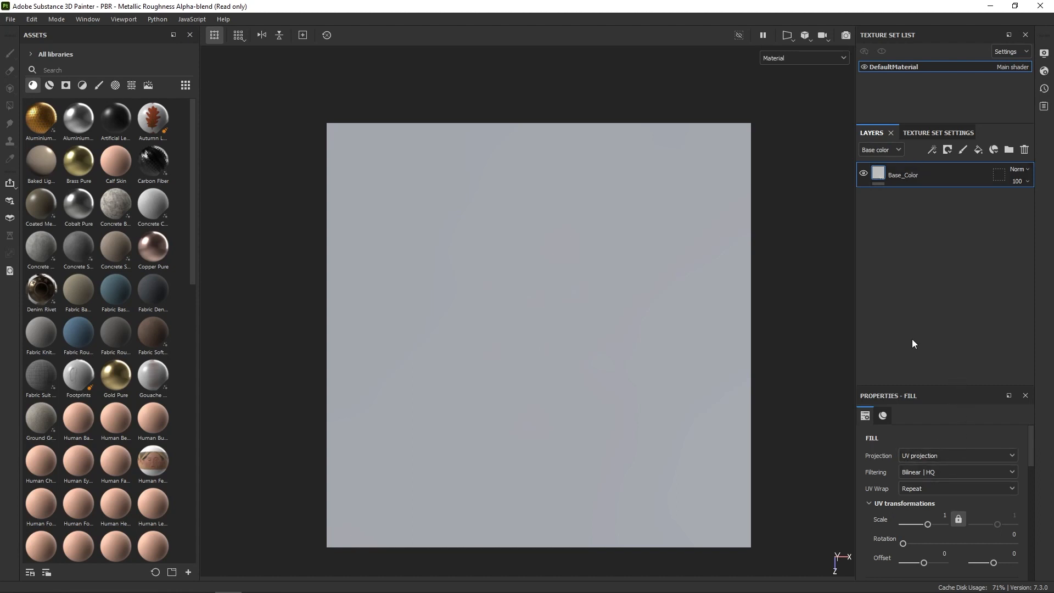
Limit the Base_Color fill to the color and roughness channels and set its roughness to about 0.655.
{"action": "left_click_drag", "start_coordinate": [873, 409], "coordinate": [761, 319], "text": "ctrl"}
{"action": "left_click", "coordinate": [861, 513]}
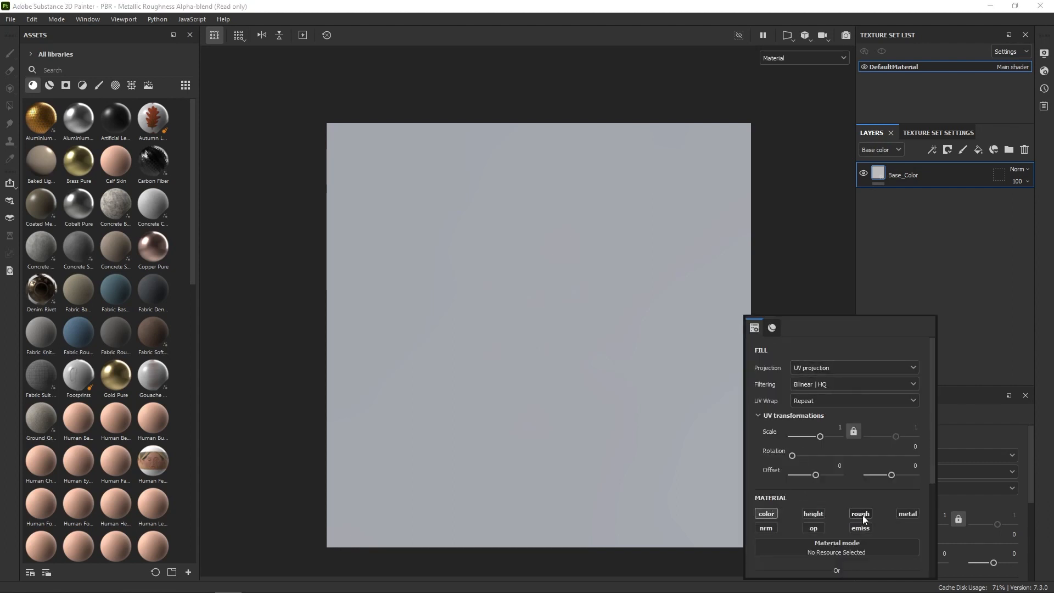
{"action": "left_click_drag", "start_coordinate": [930, 460], "coordinate": [930, 510]}
{"action": "left_click_drag", "start_coordinate": [814, 543], "coordinate": [861, 527]}
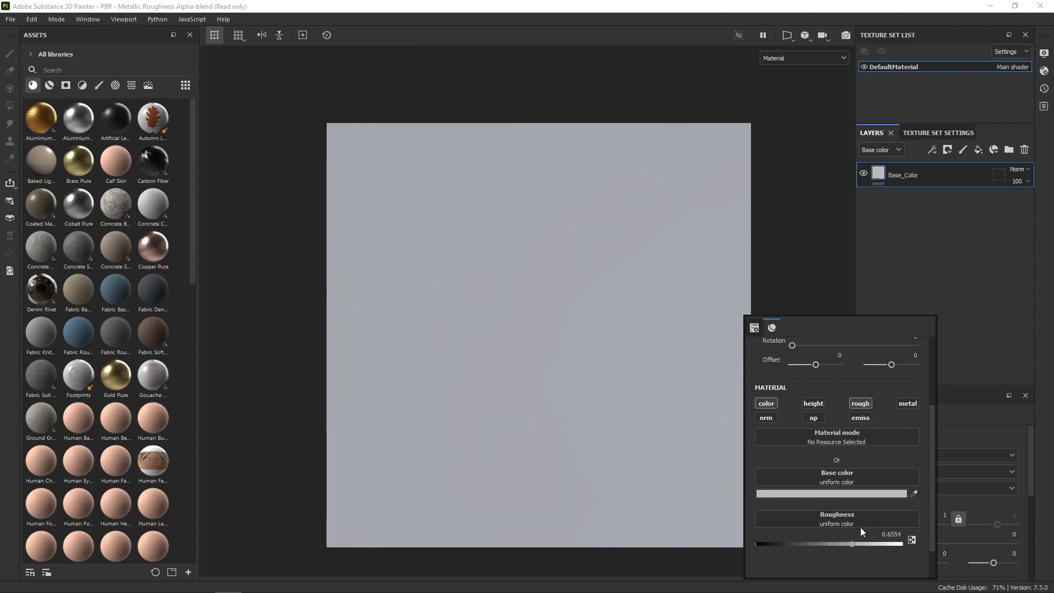
Set the base color of the Base_Color layer to hex 7d2d00.
{"action": "left_click", "coordinate": [853, 492]}
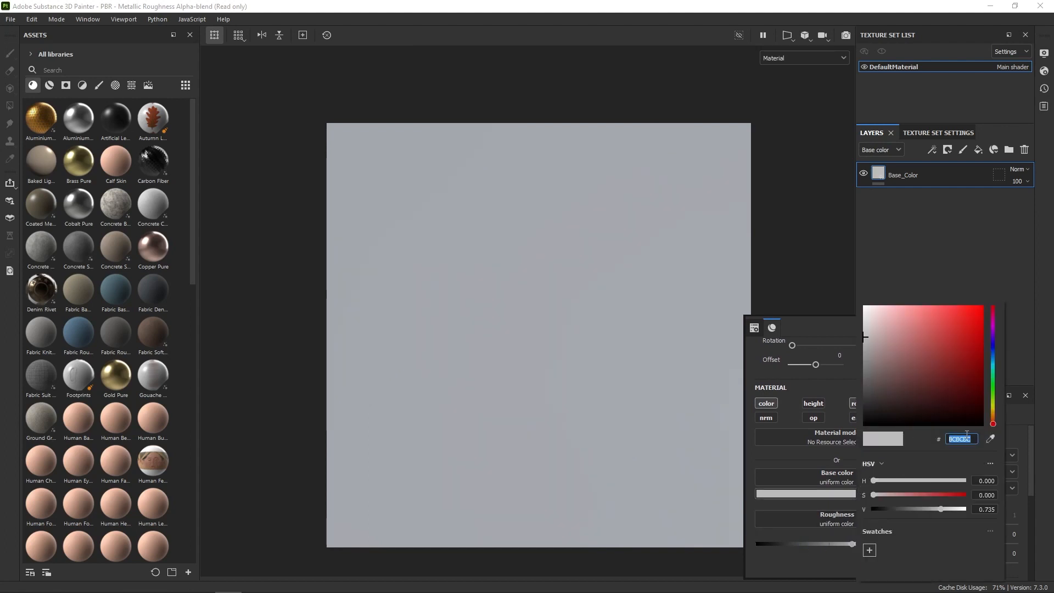
{"action": "type", "text": "7d2d00"}
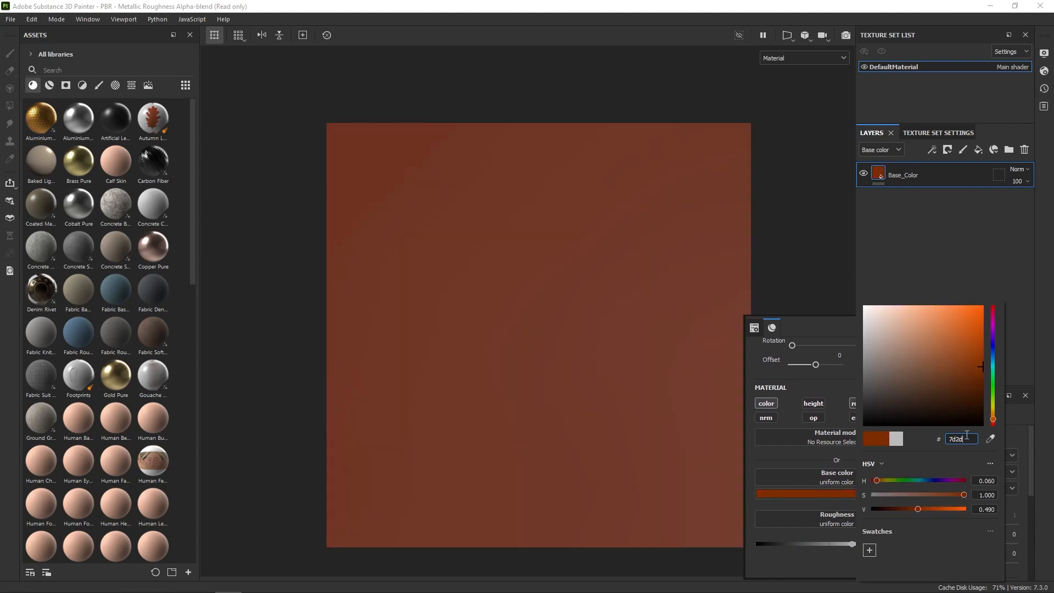
{"action": "key", "text": "Return"}
{"action": "left_click", "coordinate": [813, 271]}
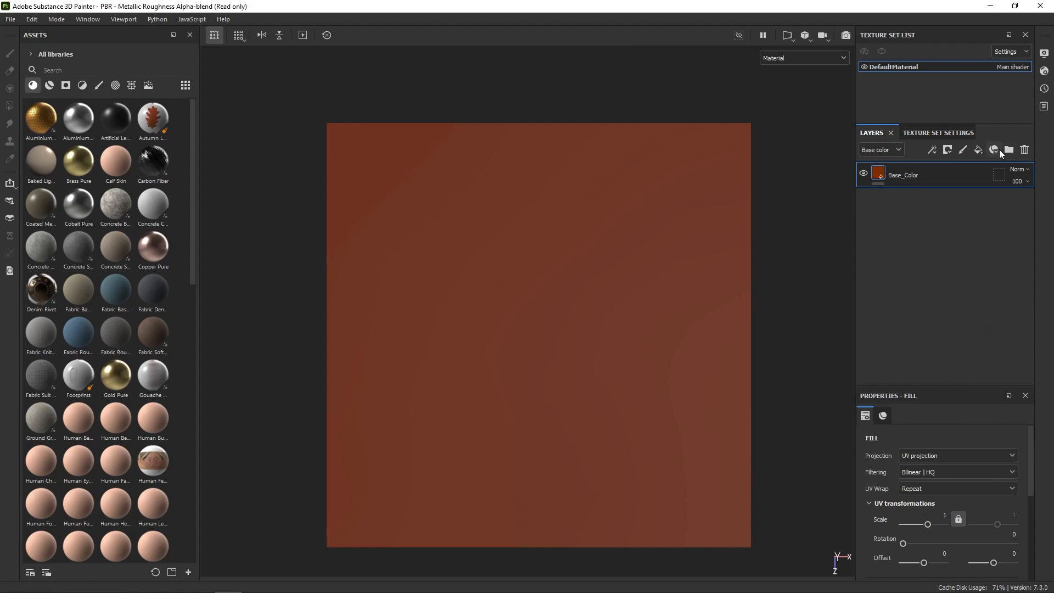
Add a fill layer named Color_Var above Base_Color and set its blend mode to Multiply.
{"action": "left_click", "coordinate": [979, 149]}
{"action": "double_click", "coordinate": [909, 175]}
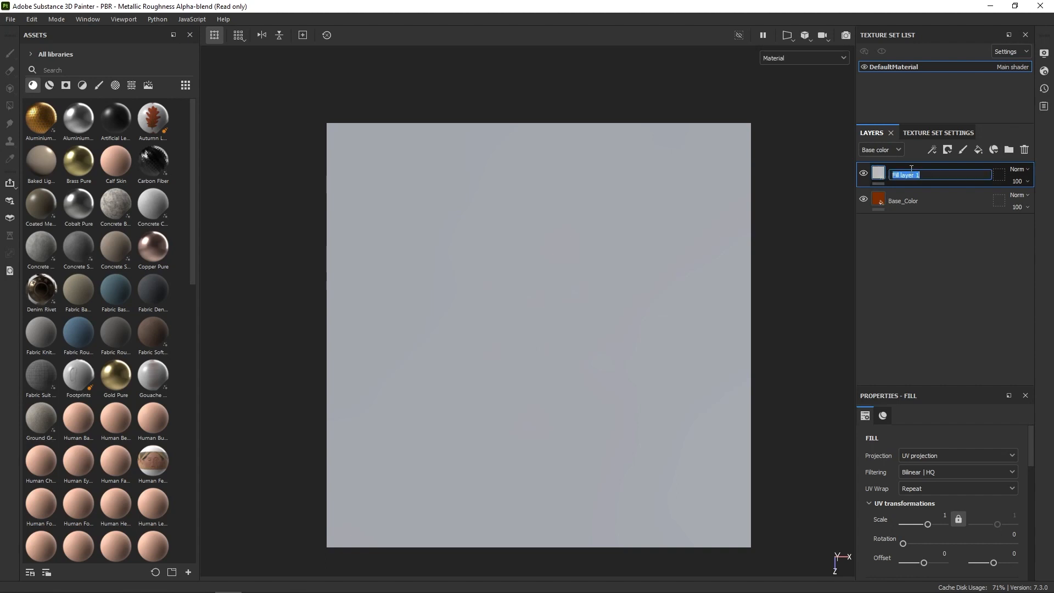
{"action": "type", "text": "Color_Var"}
{"action": "key", "text": "Return"}
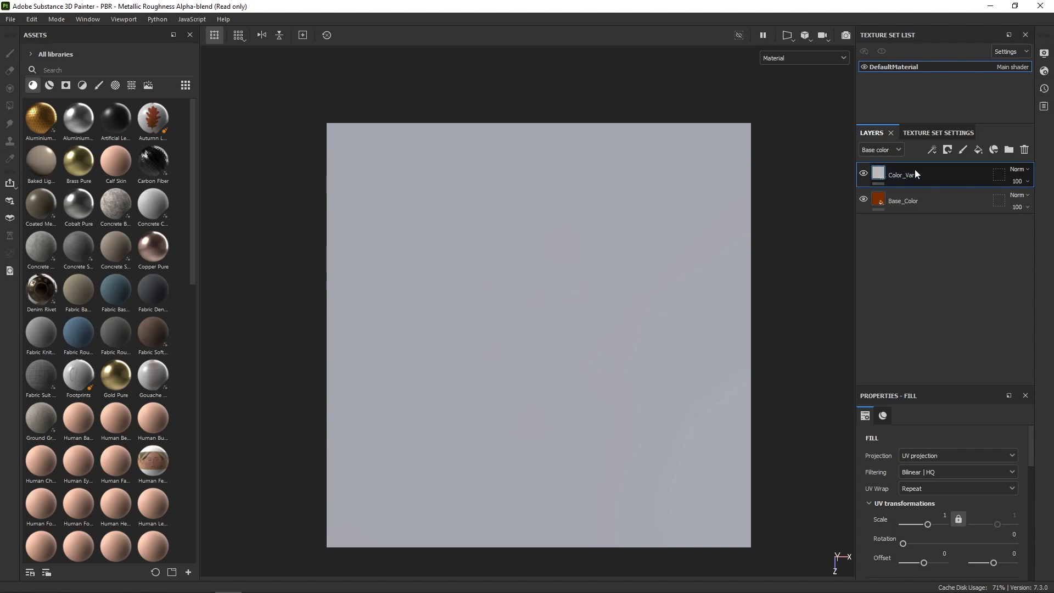
{"action": "left_click", "coordinate": [1015, 170]}
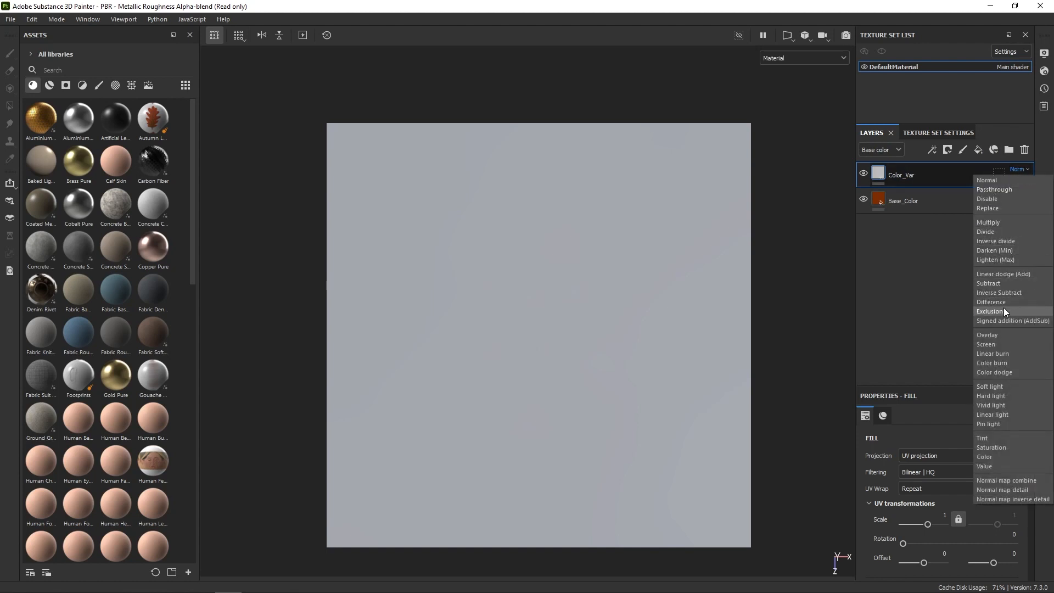
{"action": "left_click", "coordinate": [1006, 222]}
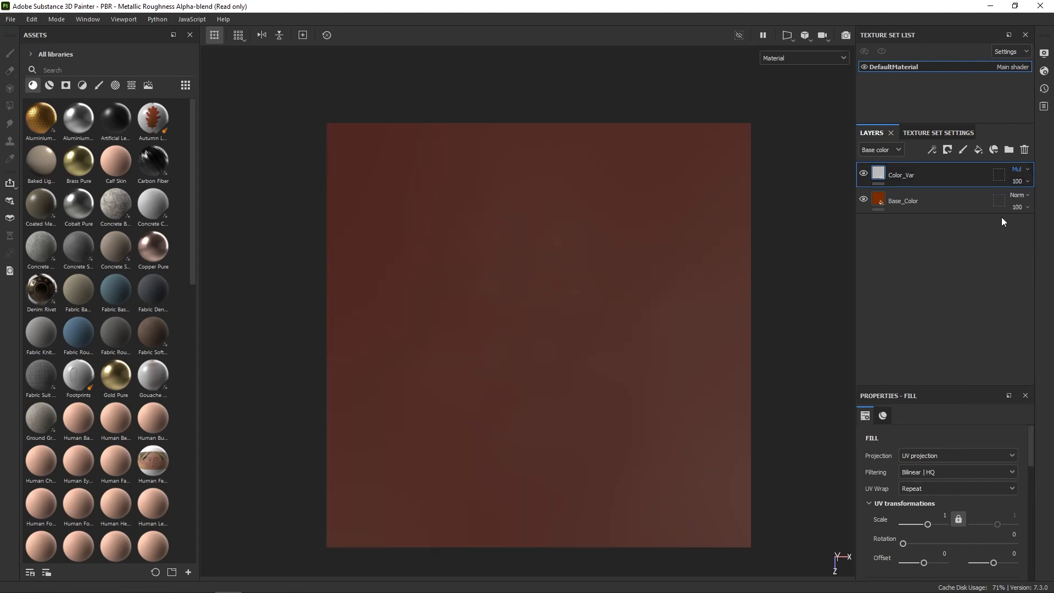
Add a mask to Color_Var with a fill that uses the Grunge Map 005 texture as its grayscale.
{"action": "right_click", "coordinate": [884, 171]}
{"action": "left_click", "coordinate": [934, 178]}
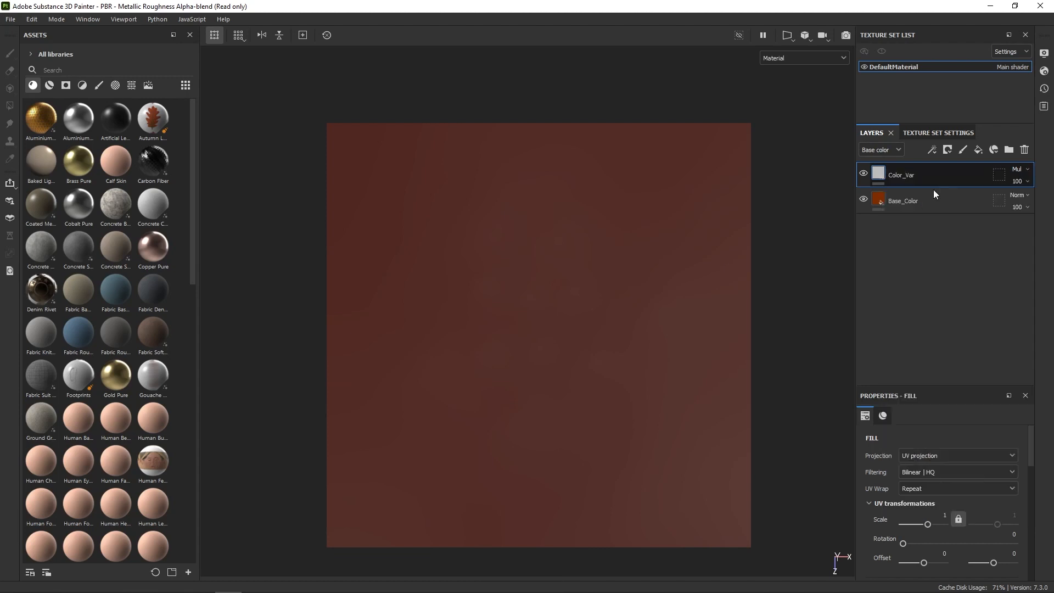
{"action": "right_click", "coordinate": [904, 174]}
{"action": "left_click", "coordinate": [934, 379]}
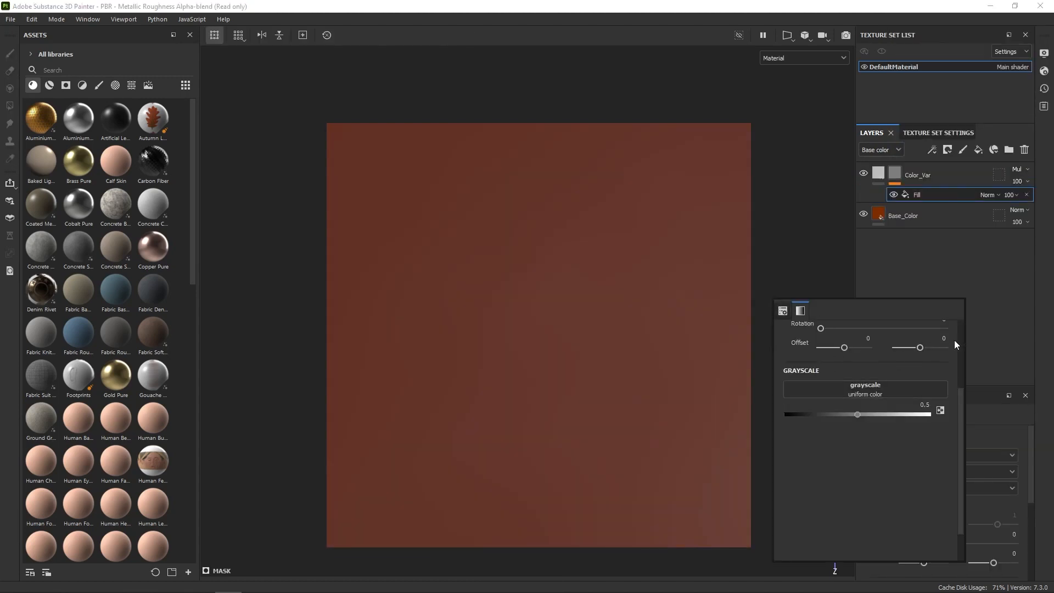
{"action": "left_click", "coordinate": [918, 389]}
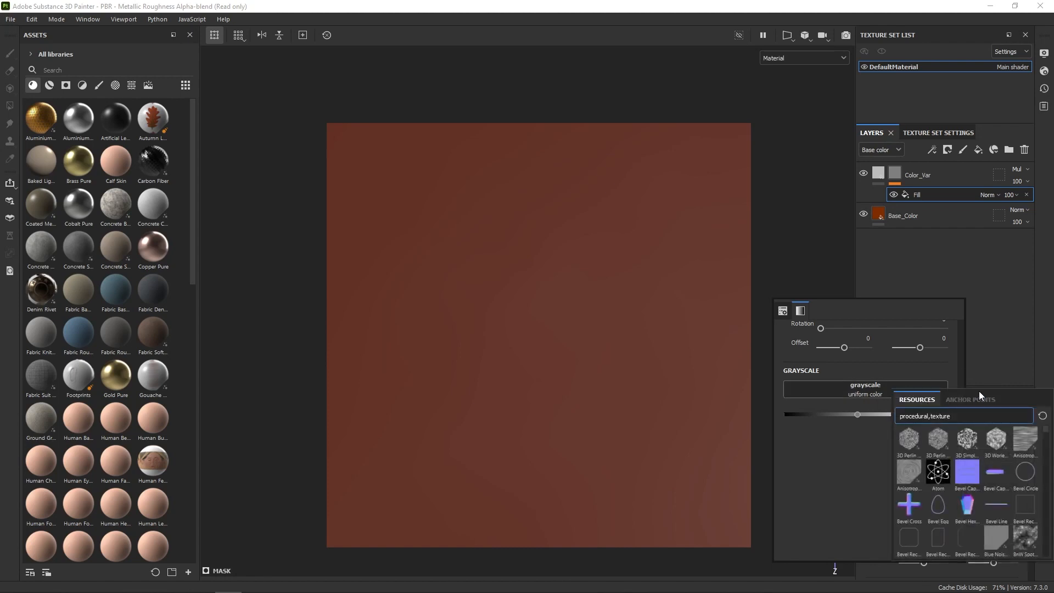
{"action": "left_click_drag", "start_coordinate": [1047, 435], "coordinate": [1047, 491]}
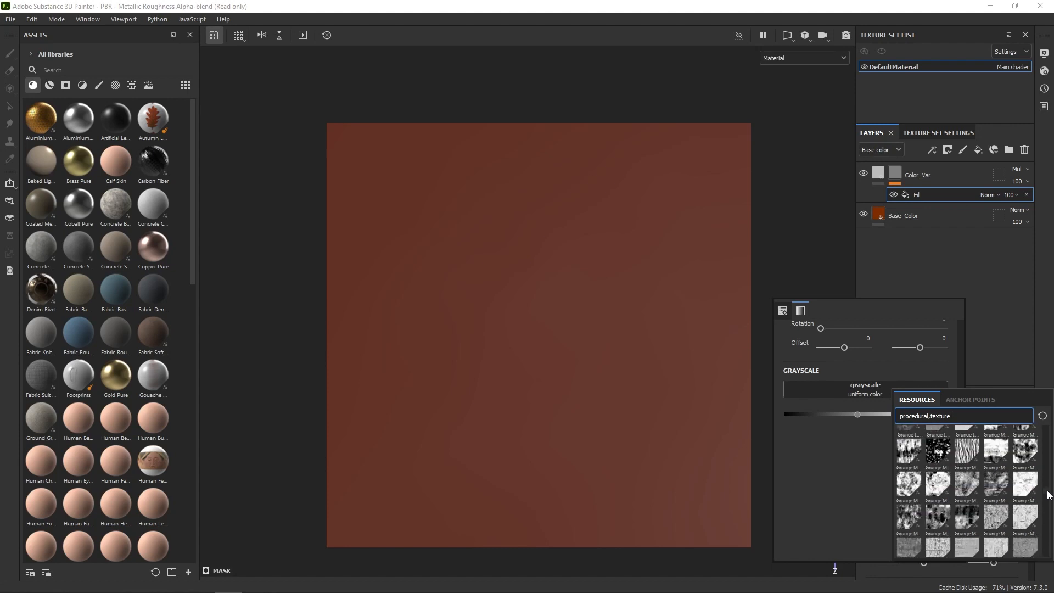
{"action": "left_click", "coordinate": [970, 452]}
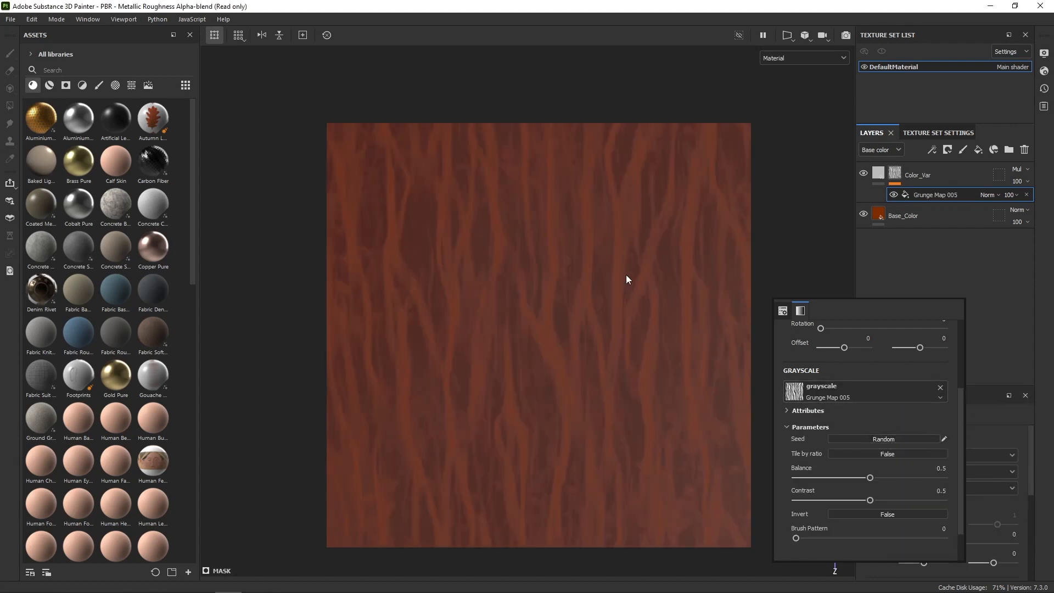
{"action": "left_click", "coordinate": [818, 266]}
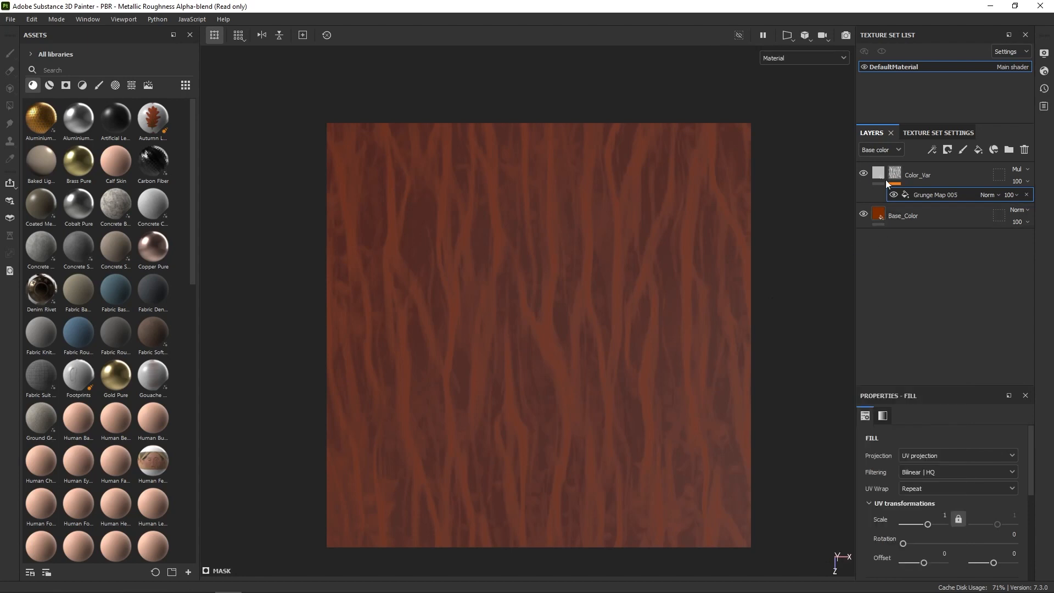
Restrict Color_Var's material to the color channel and set its base color to hex 421800.
{"action": "left_click", "coordinate": [879, 173]}
{"action": "right_click", "coordinate": [805, 305]}
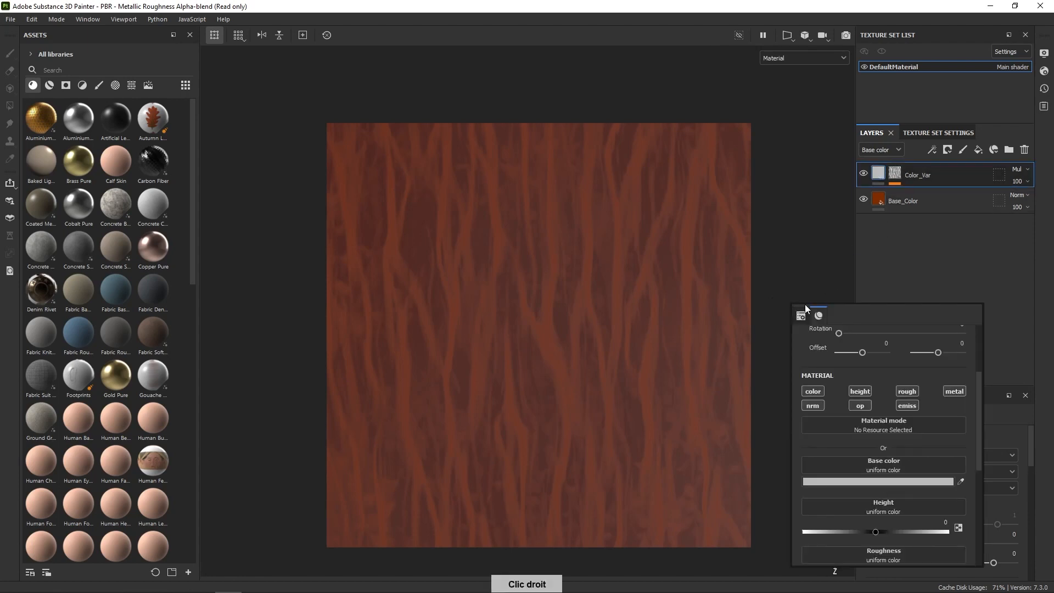
{"action": "left_click", "coordinate": [858, 391]}
{"action": "left_click", "coordinate": [876, 481]}
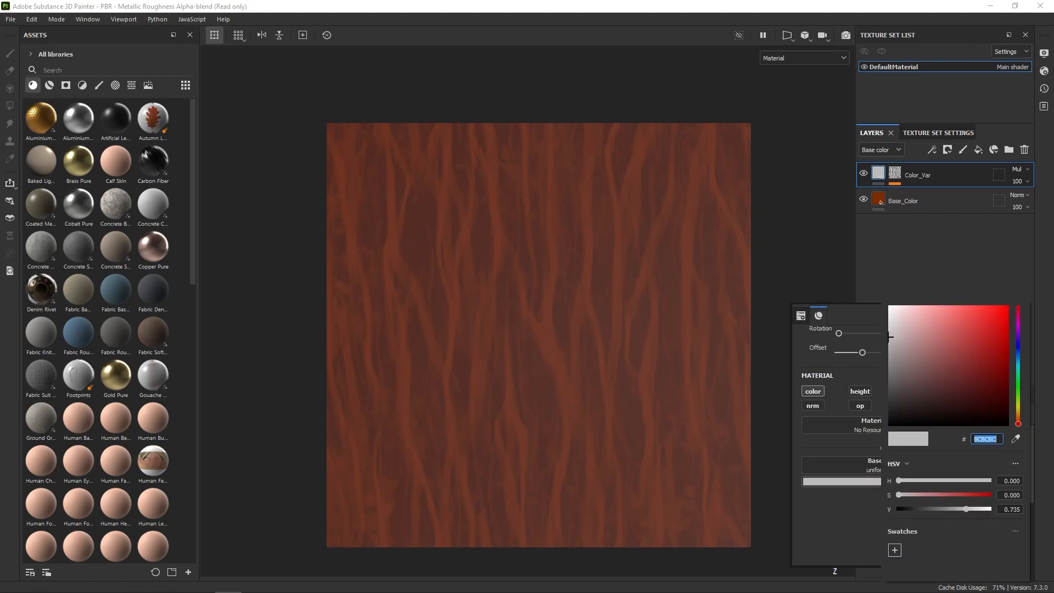
{"action": "key", "text": "Escape"}
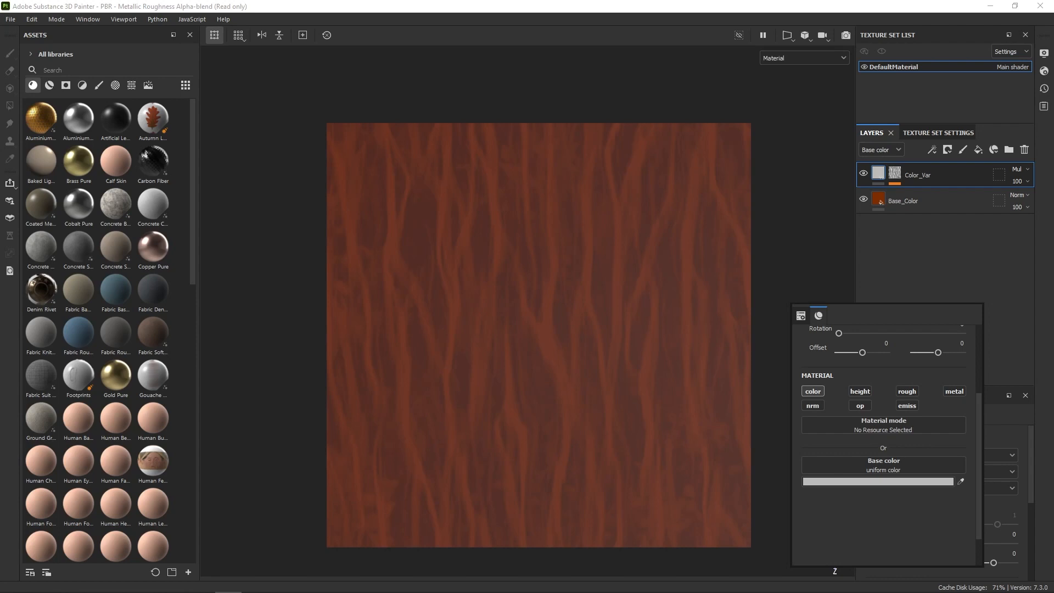
{"action": "left_click", "coordinate": [881, 481]}
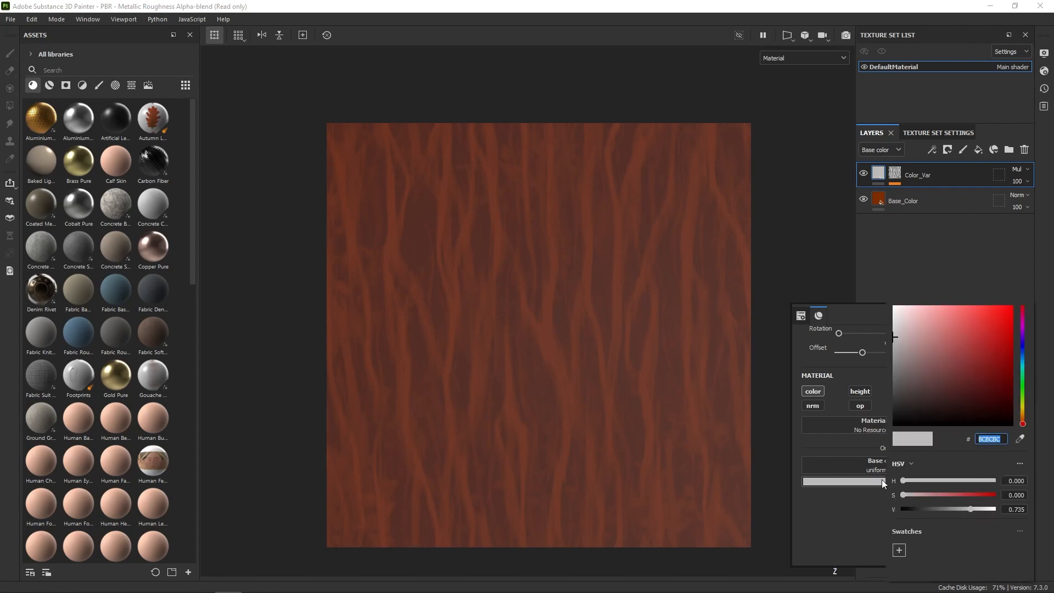
{"action": "type", "text": "421800"}
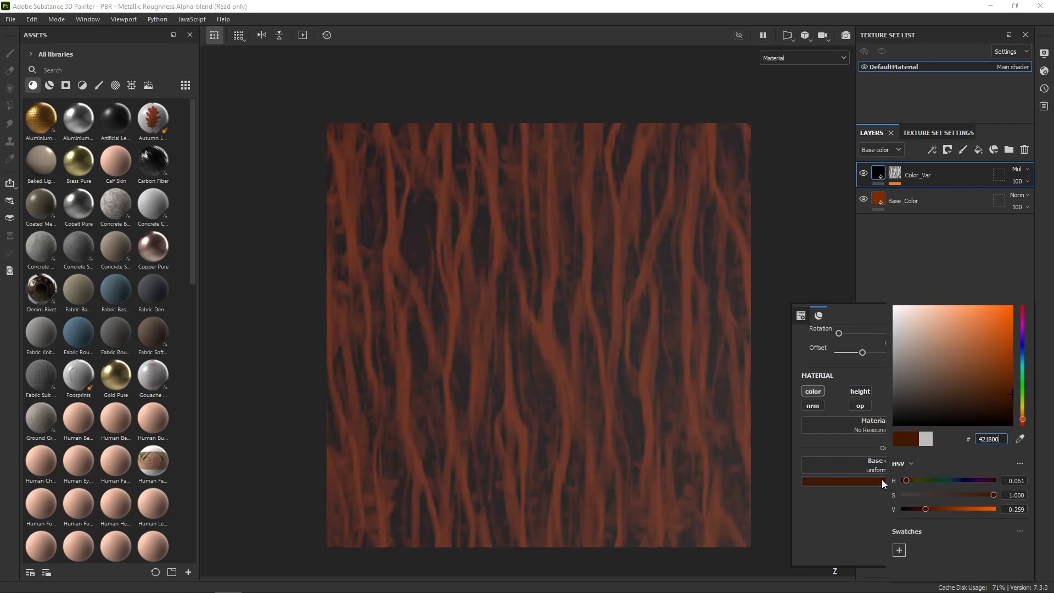
{"action": "left_click", "coordinate": [789, 237]}
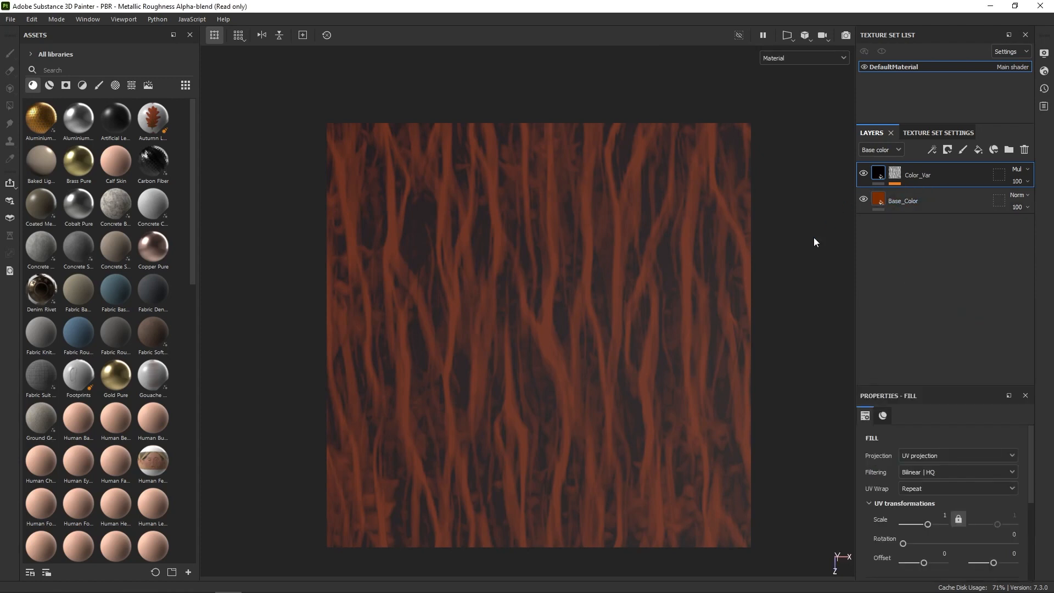
Enable the height channel on Color_Var and set its height to -1.
{"action": "right_click", "coordinate": [780, 295]}
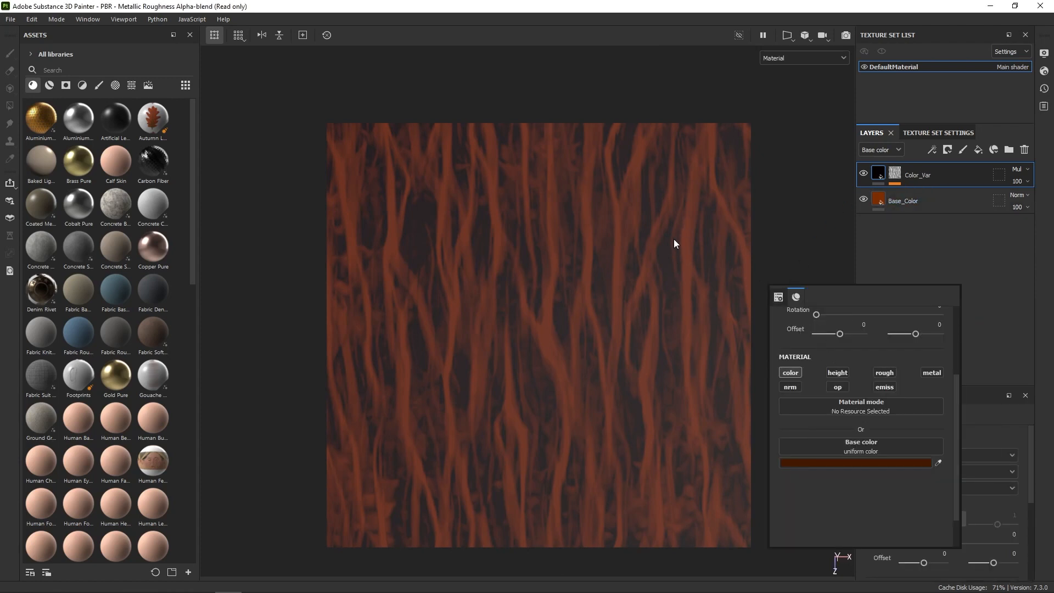
{"action": "left_click", "coordinate": [837, 373]}
{"action": "left_click_drag", "start_coordinate": [854, 514], "coordinate": [786, 522]}
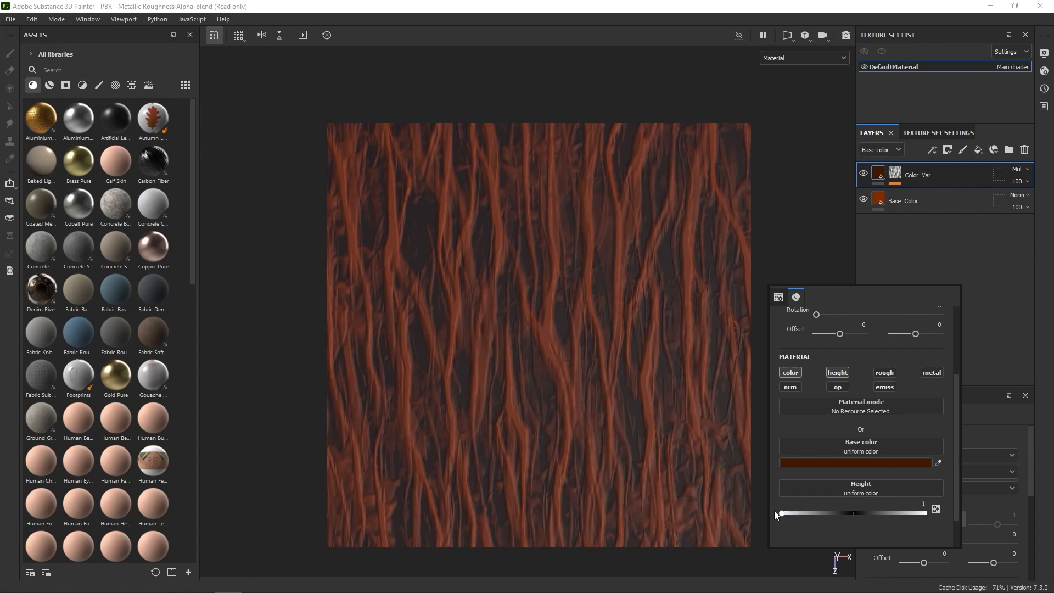
Add a fill layer named Curvature above Color_Var and set its blend mode to Soft light.
{"action": "left_click_drag", "start_coordinate": [776, 372], "coordinate": [788, 348], "text": "alt"}
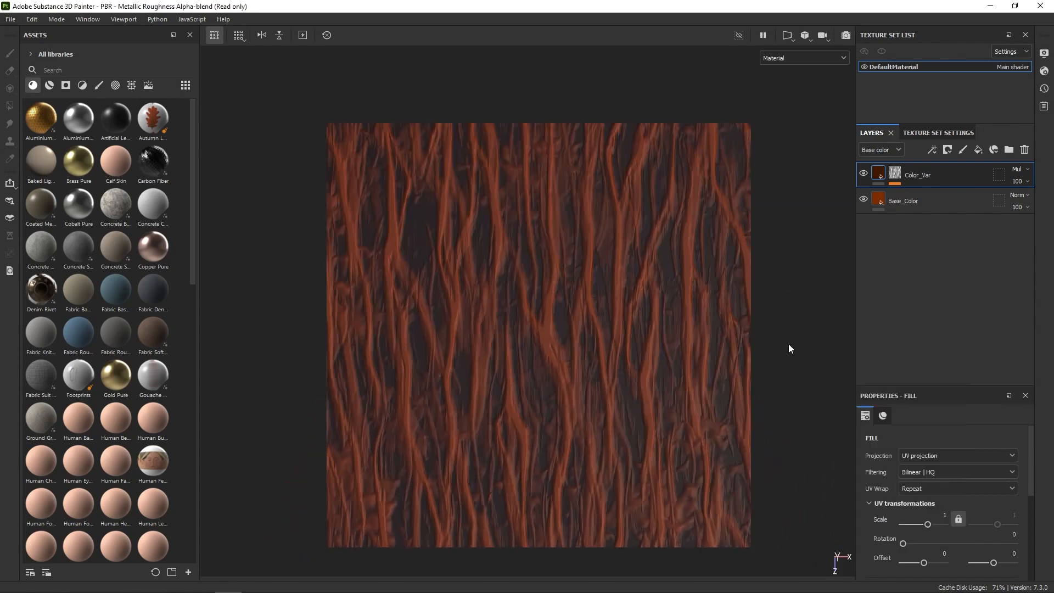
{"action": "right_click_drag", "start_coordinate": [774, 396], "coordinate": [788, 373], "text": "alt"}
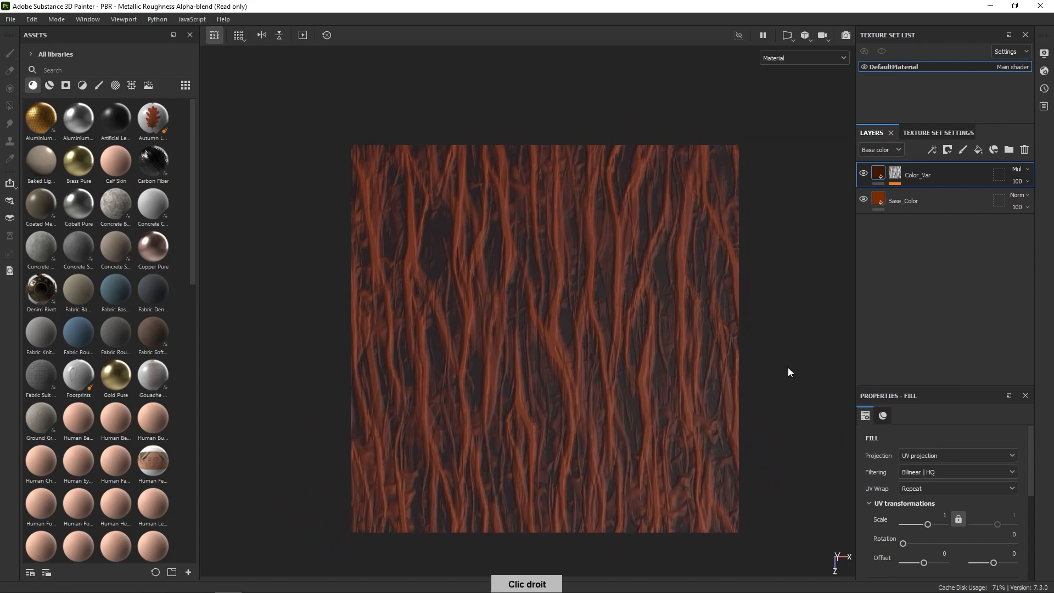
{"action": "left_click", "coordinate": [979, 150]}
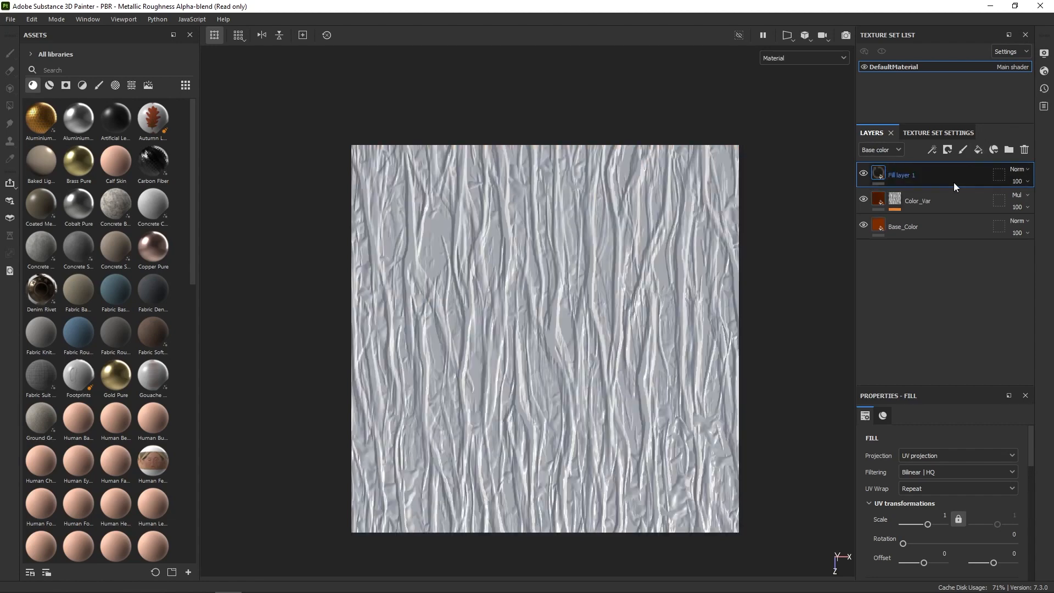
{"action": "double_click", "coordinate": [902, 175]}
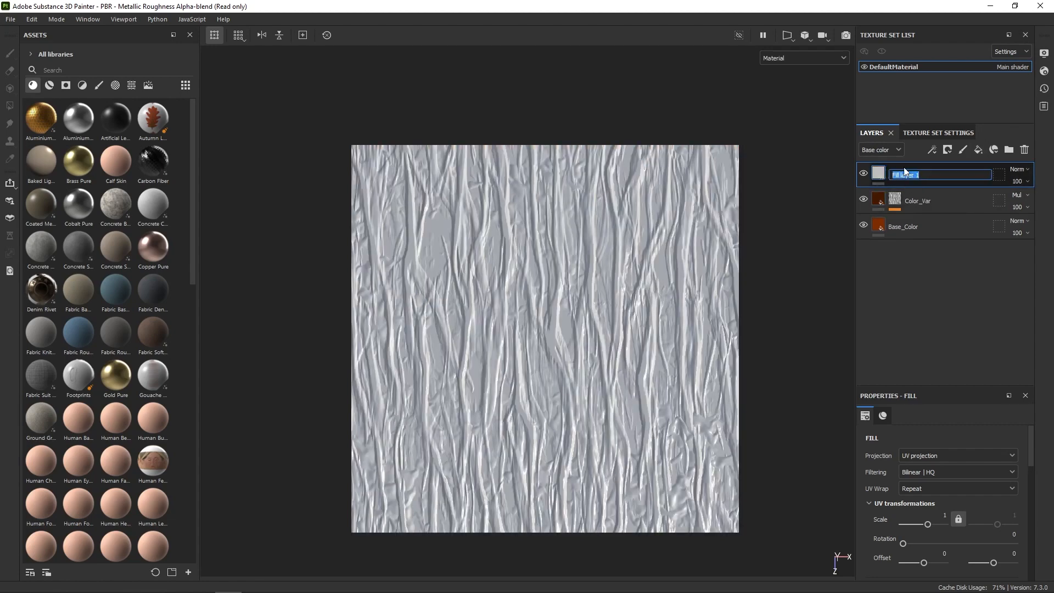
{"action": "type", "text": "Curvature"}
{"action": "key", "text": "Return"}
{"action": "left_click", "coordinate": [1019, 169]}
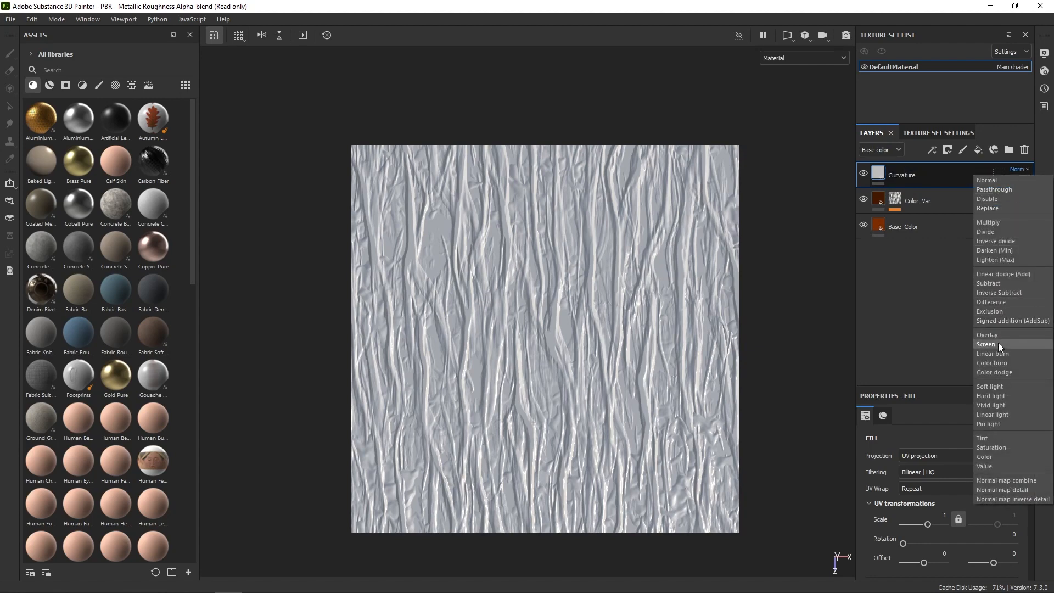
{"action": "left_click", "coordinate": [990, 387]}
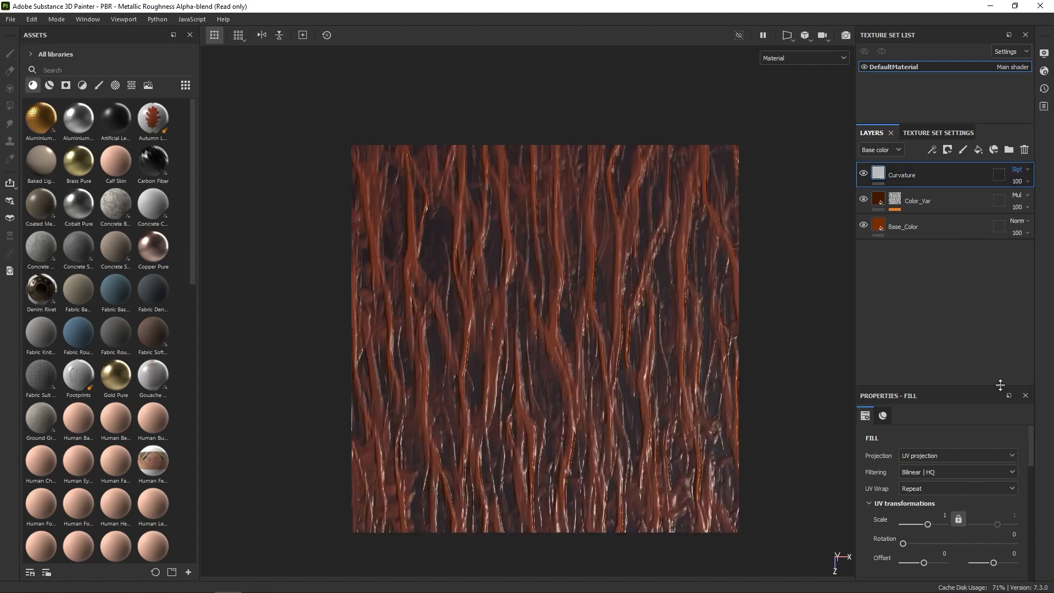
Add a mask to Curvature with a fill that uses the Grunge Map 002 texture as its grayscale.
{"action": "right_click", "coordinate": [879, 170]}
{"action": "left_click", "coordinate": [943, 192]}
{"action": "right_click", "coordinate": [904, 172]}
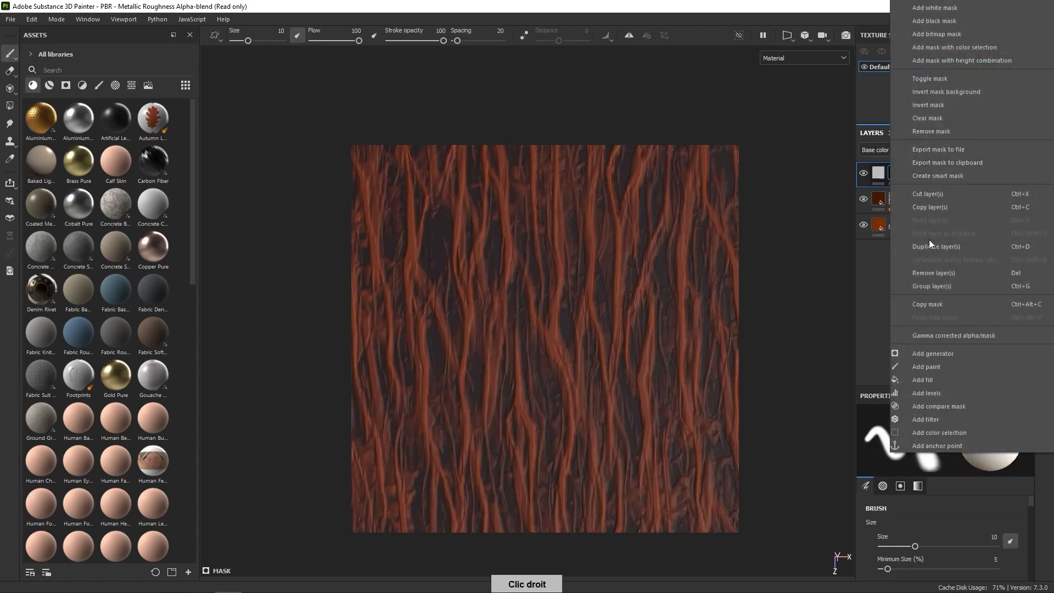
{"action": "left_click", "coordinate": [939, 378]}
{"action": "right_click", "coordinate": [812, 350]}
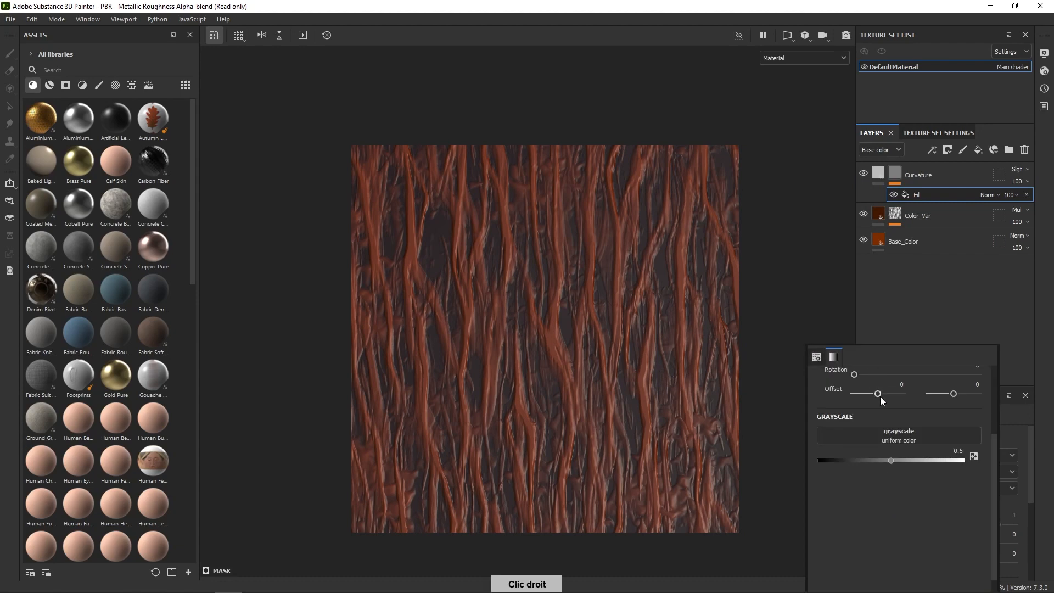
{"action": "left_click", "coordinate": [923, 435]}
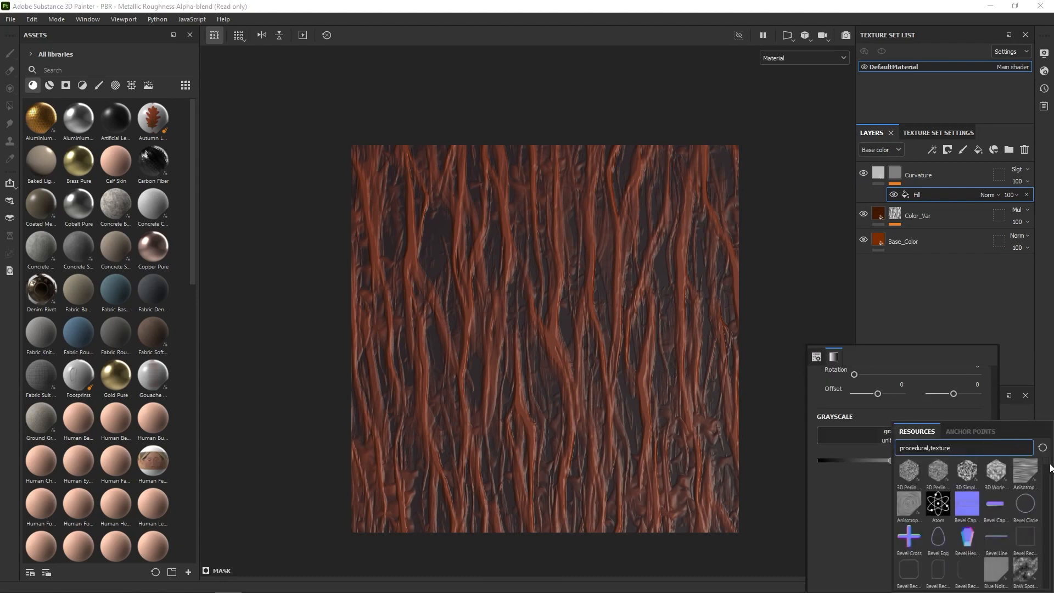
{"action": "left_click_drag", "start_coordinate": [1047, 462], "coordinate": [1049, 522]}
{"action": "left_click", "coordinate": [1027, 508]}
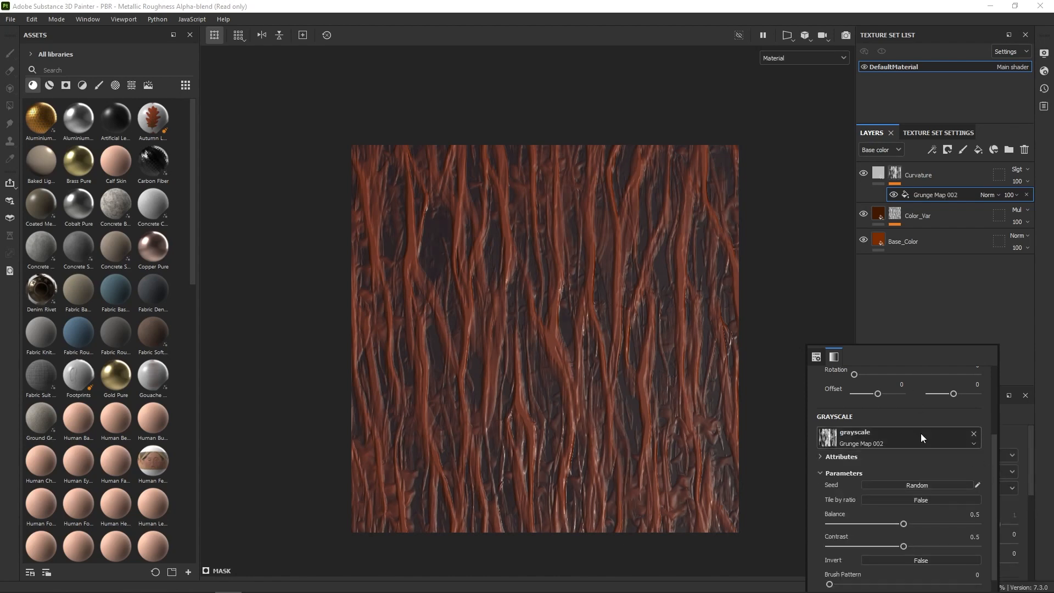
Restrict Curvature's material to the color channel and set its base color to hex b07452.
{"action": "left_click", "coordinate": [878, 175]}
{"action": "right_click", "coordinate": [769, 315]}
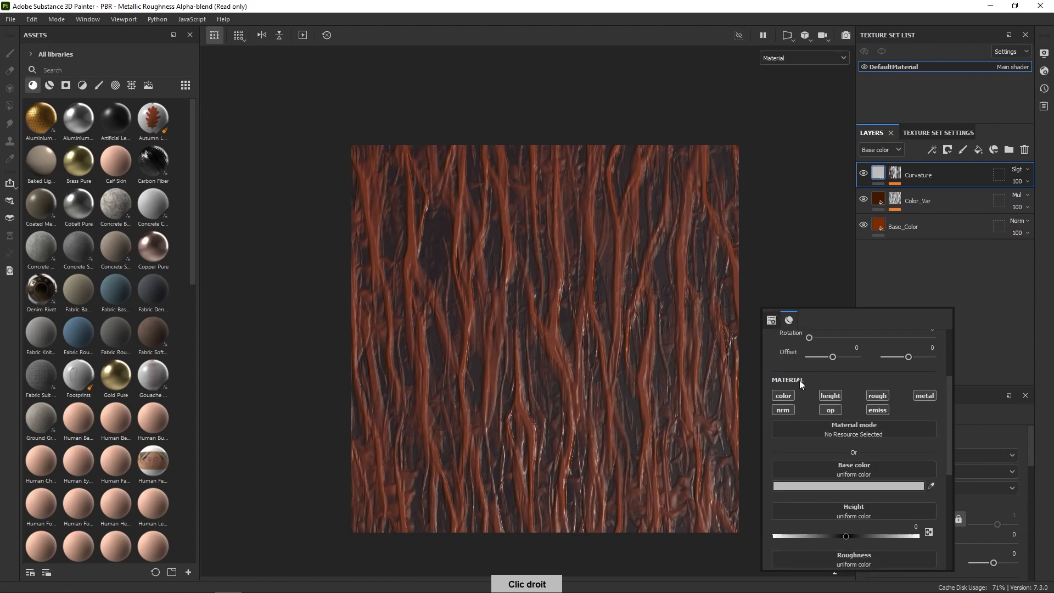
{"action": "left_click", "coordinate": [866, 485]}
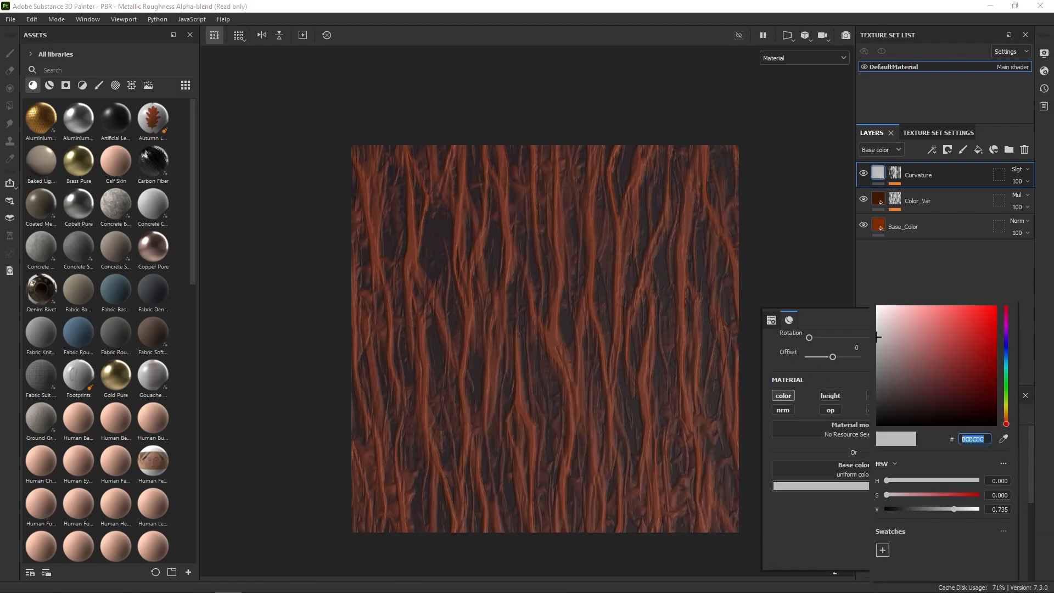
{"action": "key", "text": "Escape"}
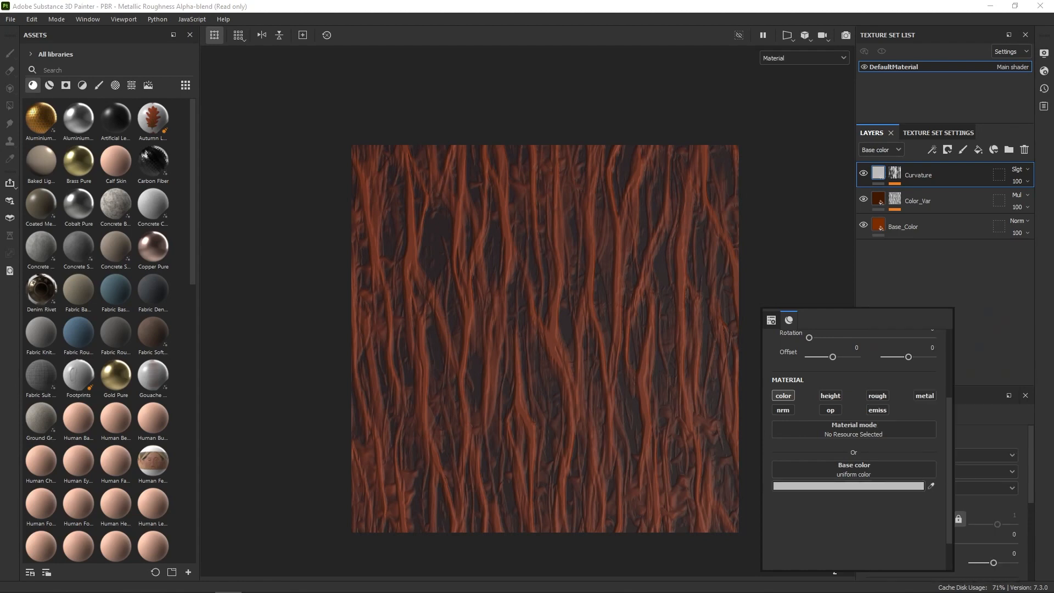
{"action": "left_click", "coordinate": [894, 485]}
{"action": "type", "text": "b07452"}
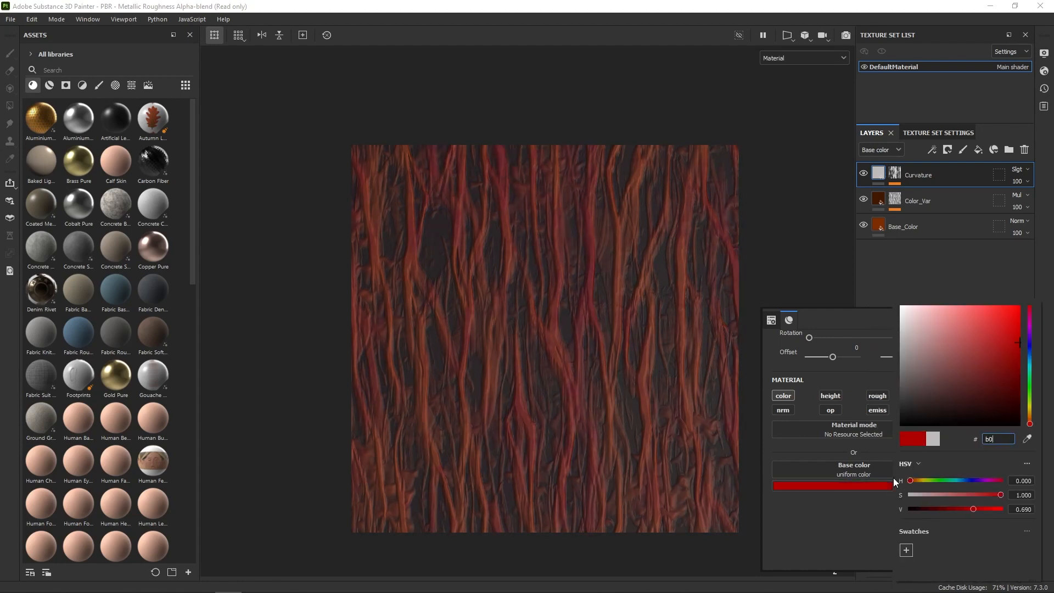
{"action": "left_click", "coordinate": [805, 257]}
Try the Normal, Color dodge, Hard light and Linear light blend modes on the Curvature layer.
{"action": "left_click", "coordinate": [1023, 170]}
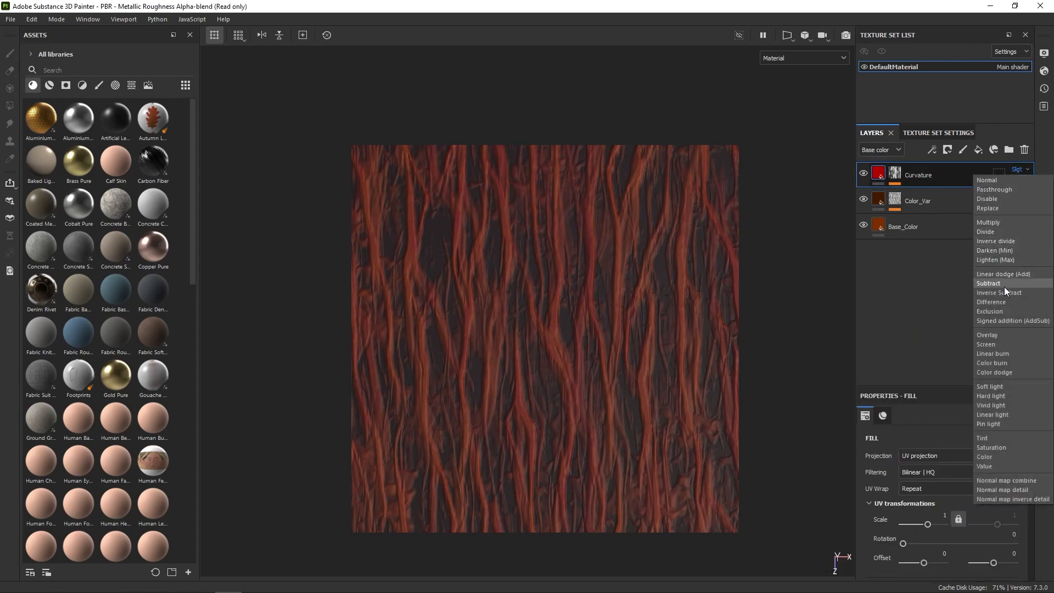
{"action": "left_click", "coordinate": [1002, 181]}
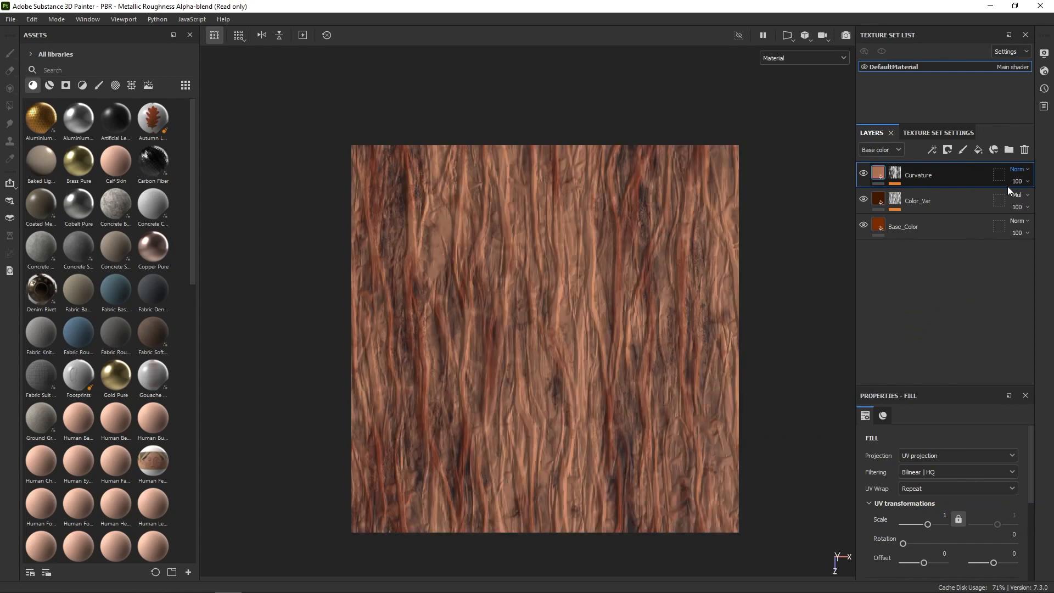
{"action": "left_click", "coordinate": [1022, 170]}
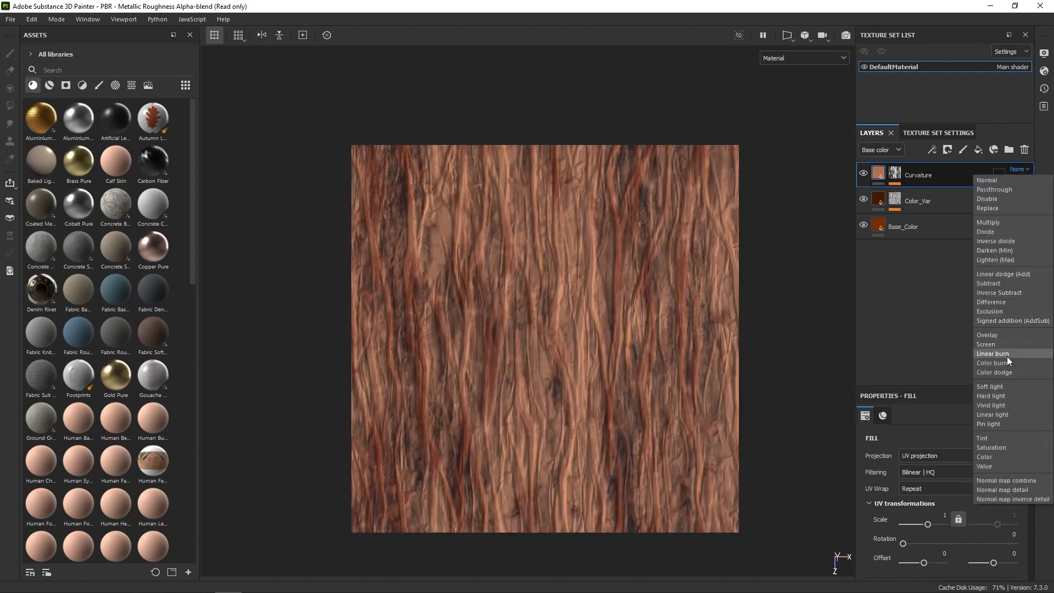
{"action": "left_click", "coordinate": [1010, 372]}
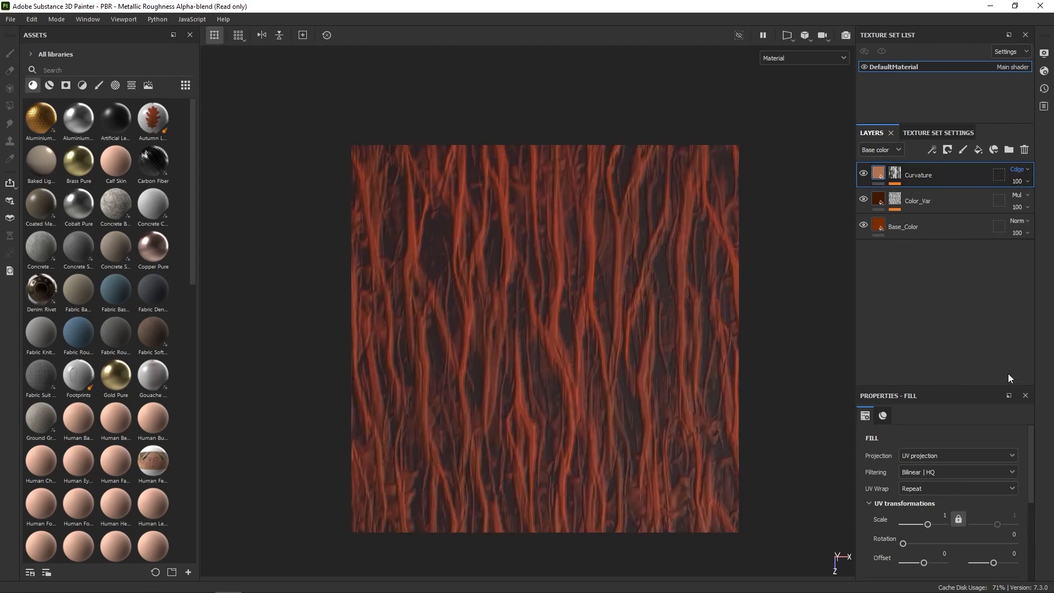
{"action": "left_click", "coordinate": [1021, 169]}
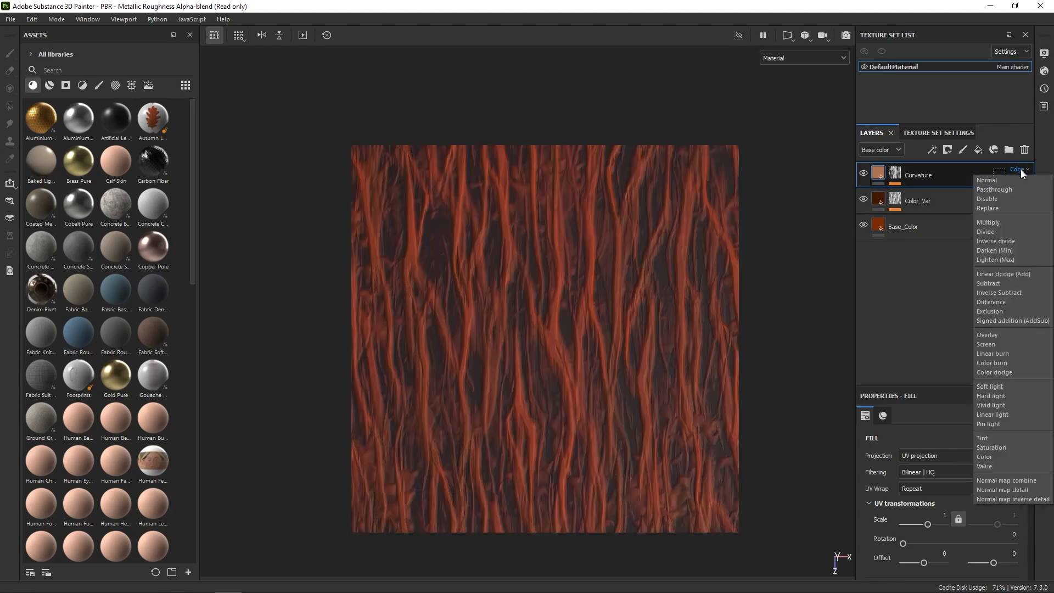
{"action": "left_click", "coordinate": [1003, 395]}
{"action": "left_click", "coordinate": [1024, 170]}
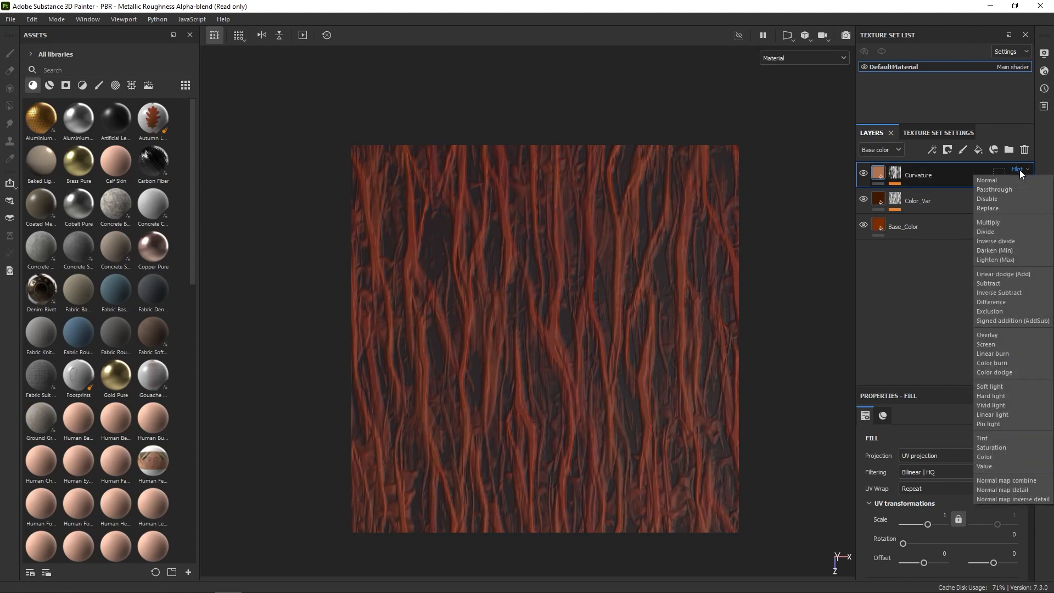
{"action": "left_click", "coordinate": [1009, 416]}
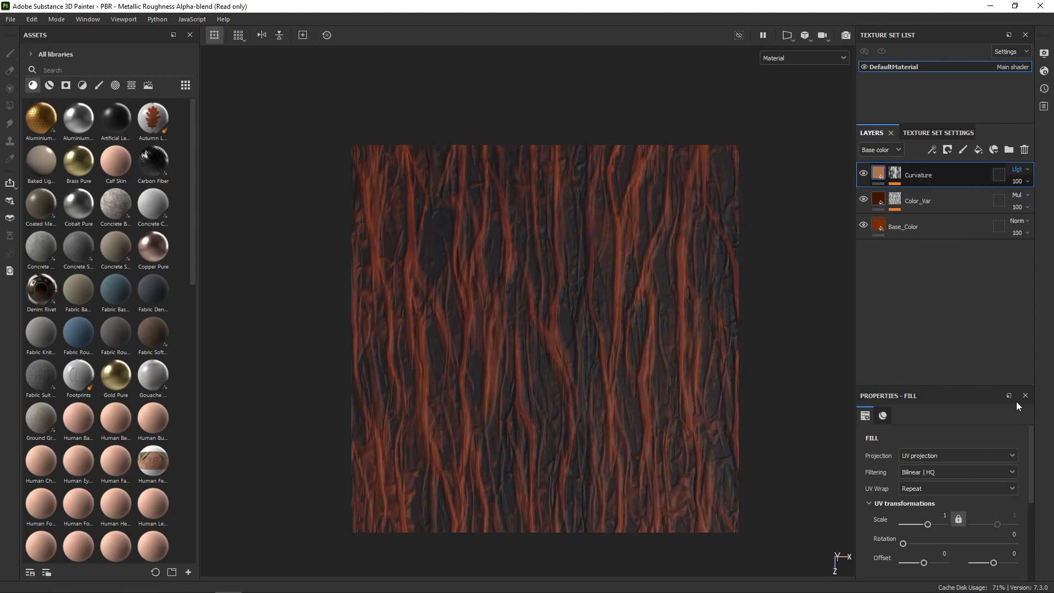
Set Curvature's blend mode to Divide, enable its height channel and raise the height above 0.
{"action": "left_click", "coordinate": [1022, 168]}
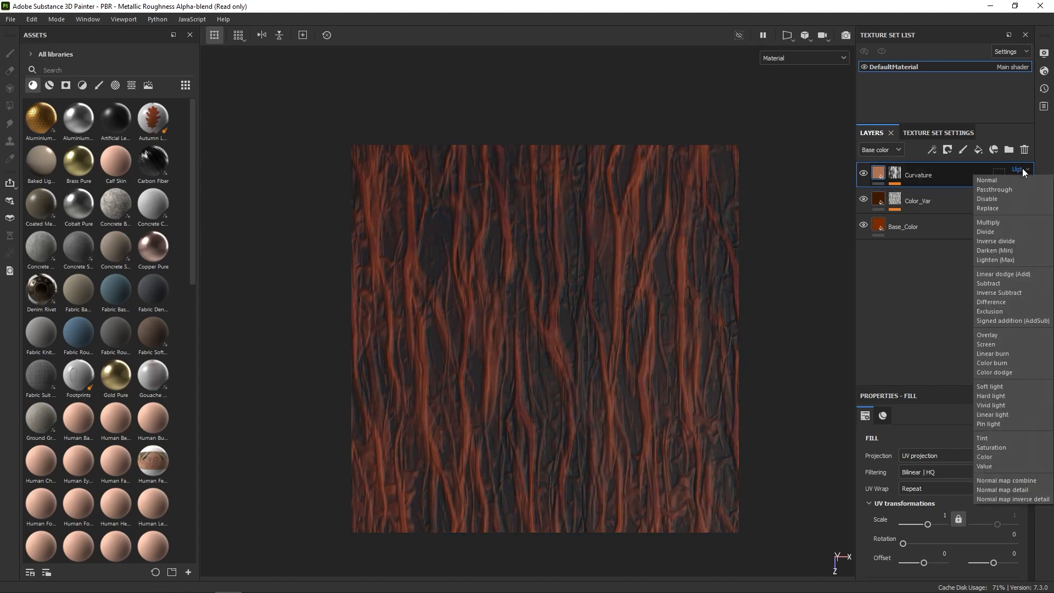
{"action": "left_click", "coordinate": [1015, 233]}
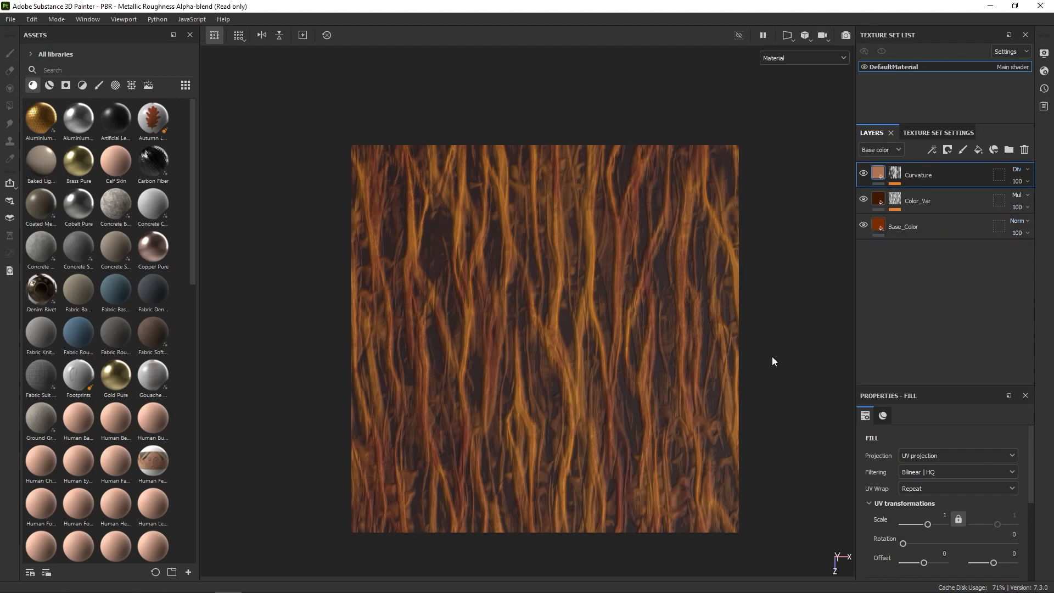
{"action": "right_click", "coordinate": [792, 269]}
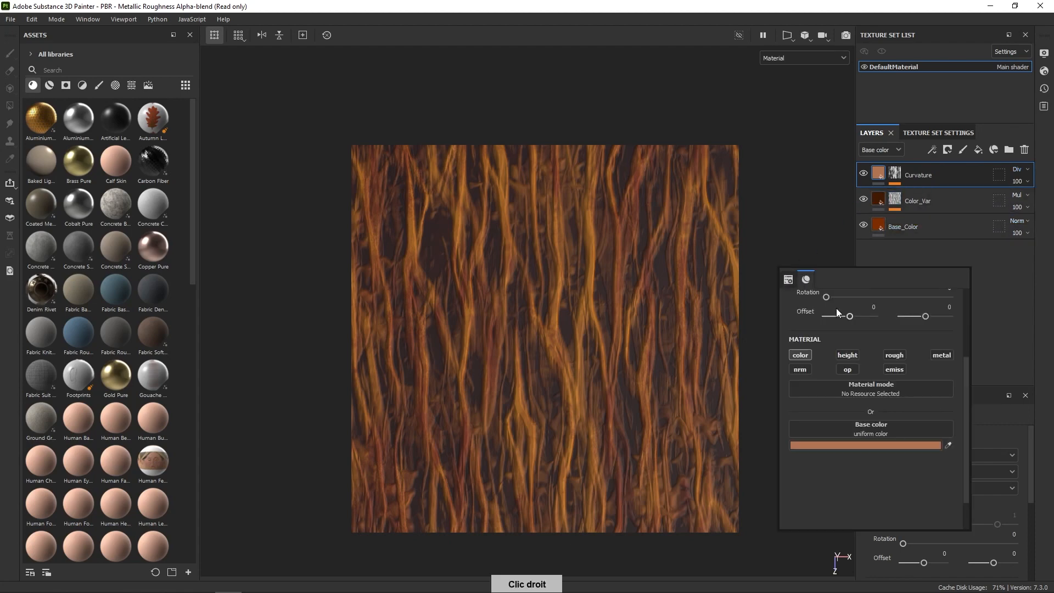
{"action": "left_click", "coordinate": [856, 357]}
{"action": "left_click_drag", "start_coordinate": [865, 493], "coordinate": [897, 495]}
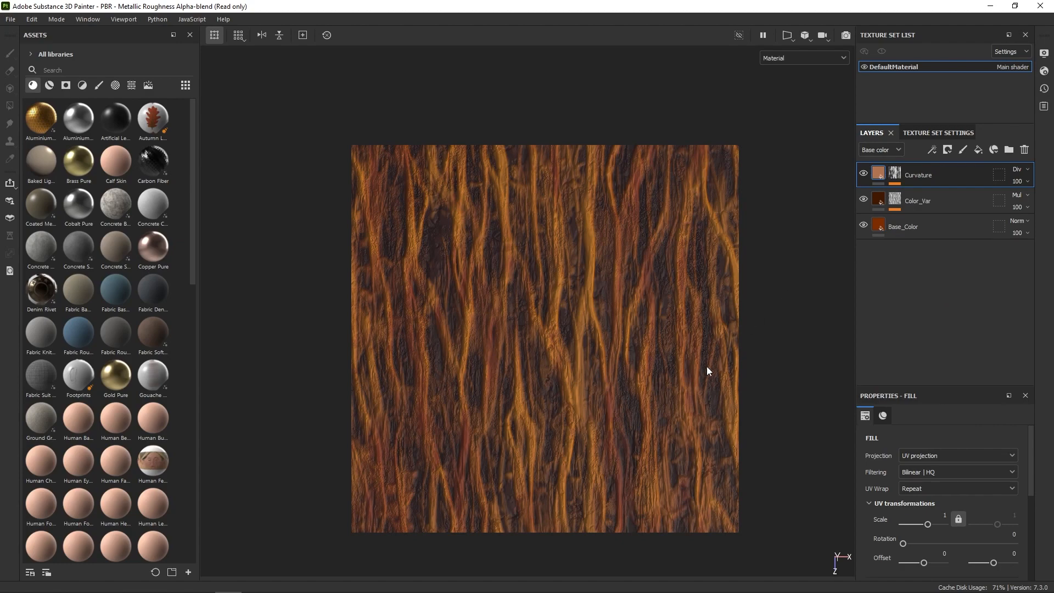
Add a Blur filter to Curvature's mask above its Grunge Map 002 fill.
{"action": "right_click_drag", "start_coordinate": [666, 414], "coordinate": [619, 408]}
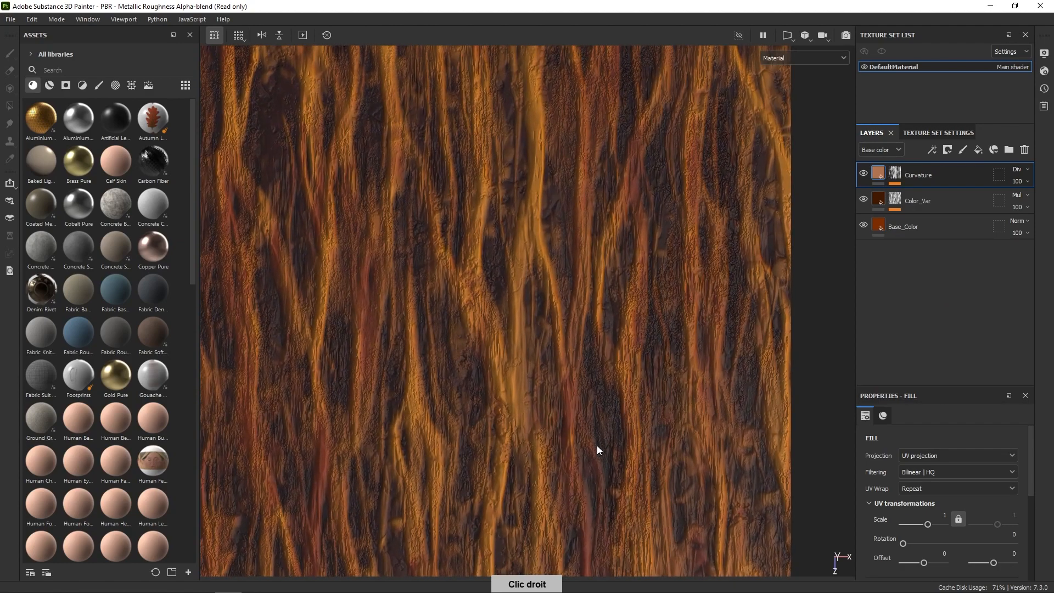
{"action": "right_click", "coordinate": [914, 190]}
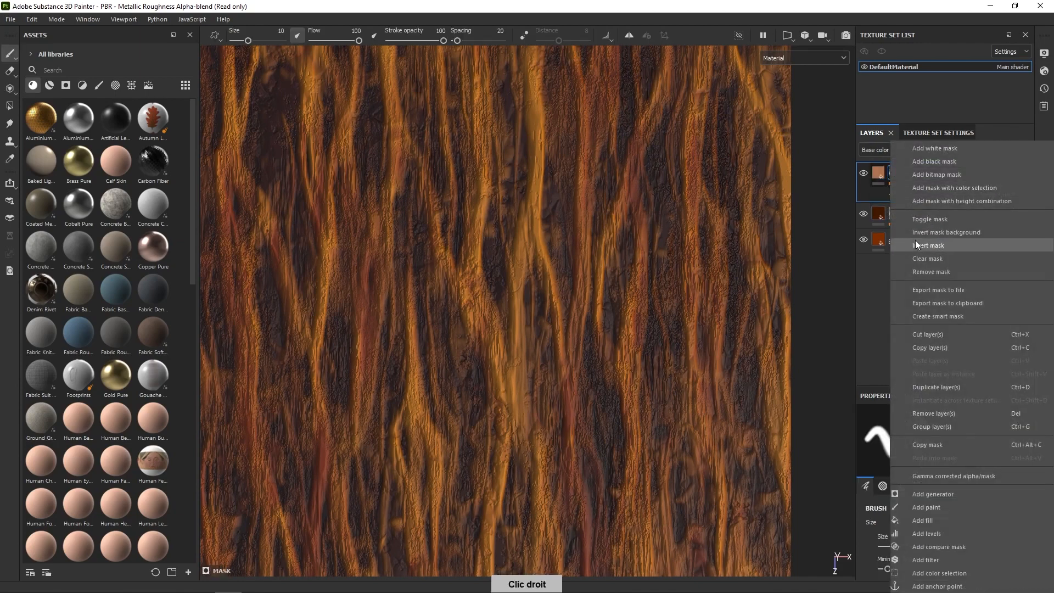
{"action": "left_click", "coordinate": [925, 560]}
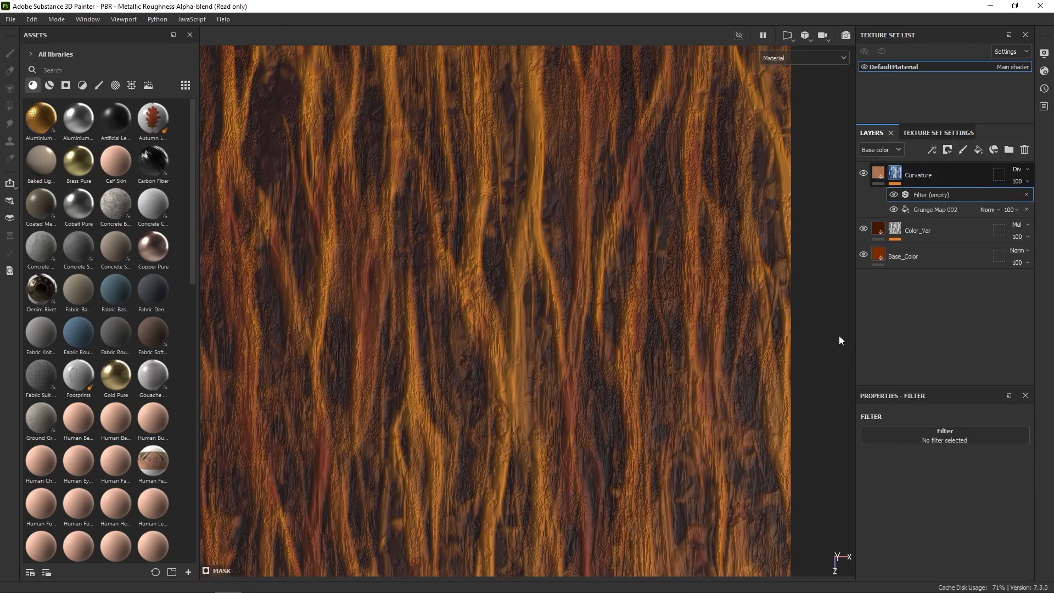
{"action": "right_click", "coordinate": [839, 335]}
{"action": "left_click", "coordinate": [958, 335]}
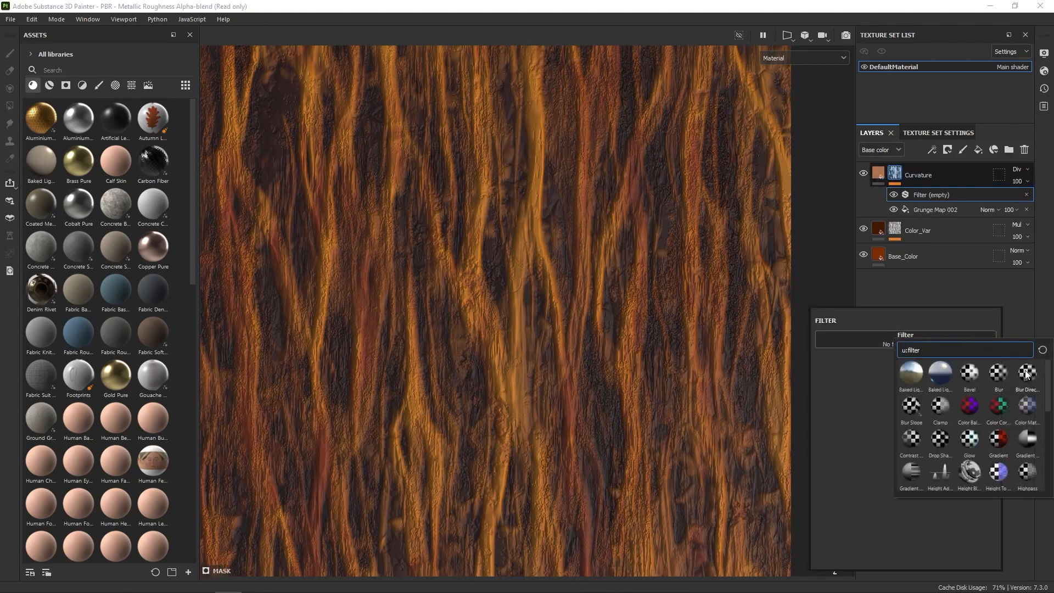
{"action": "left_click", "coordinate": [1000, 372]}
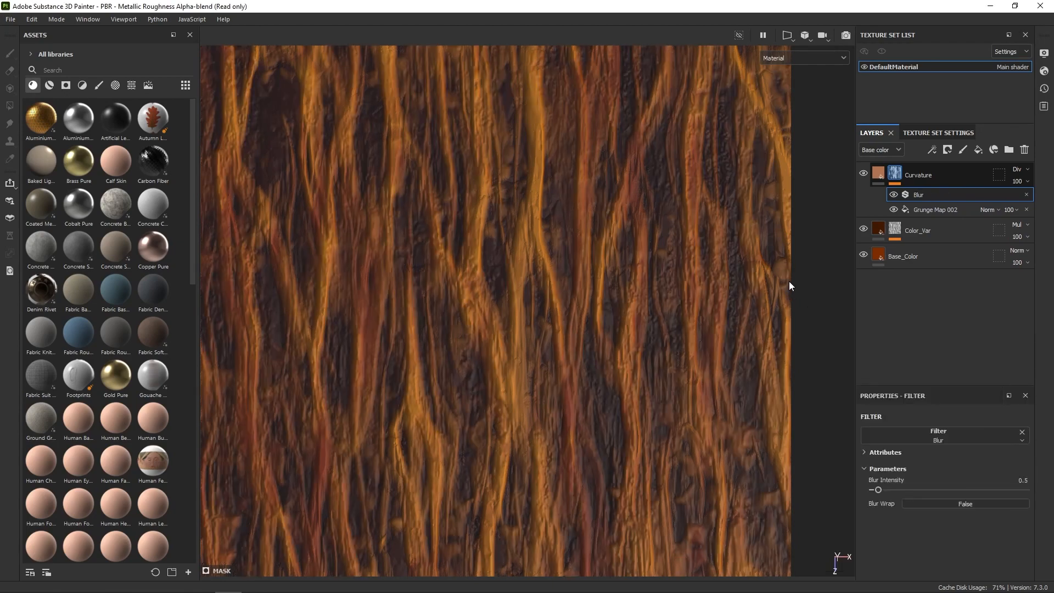
{"action": "right_click_drag", "start_coordinate": [789, 281], "coordinate": [691, 283]}
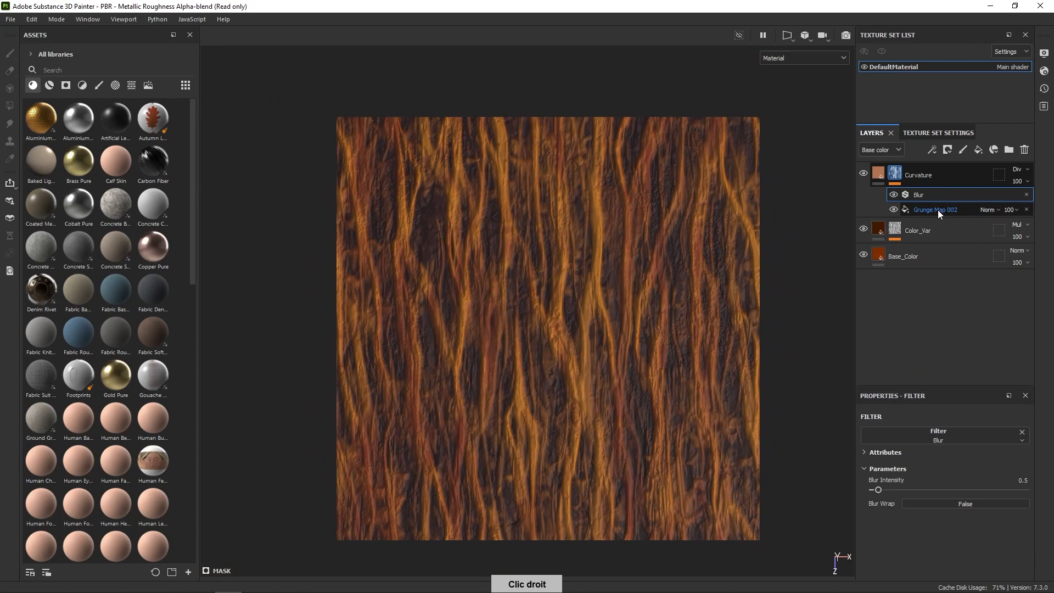
Add a Blur filter to Color_Var's mask above its Grunge Map 005 fill.
{"action": "left_click", "coordinate": [907, 233]}
{"action": "right_click", "coordinate": [922, 246]}
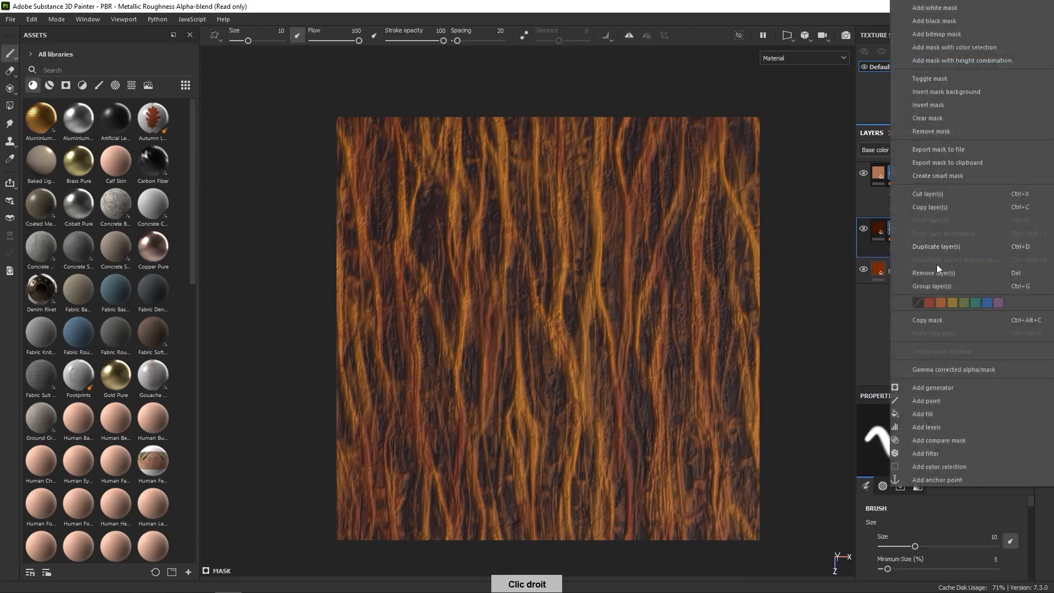
{"action": "left_click", "coordinate": [941, 453]}
{"action": "left_click_drag", "start_coordinate": [860, 395], "coordinate": [787, 395]}
{"action": "left_click", "coordinate": [877, 420]}
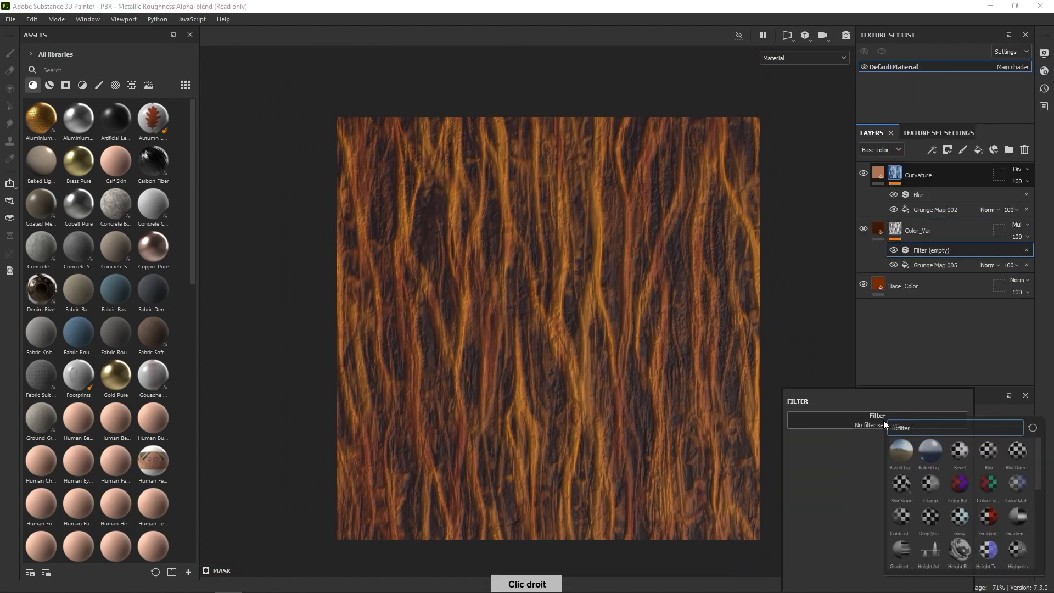
{"action": "left_click", "coordinate": [994, 458]}
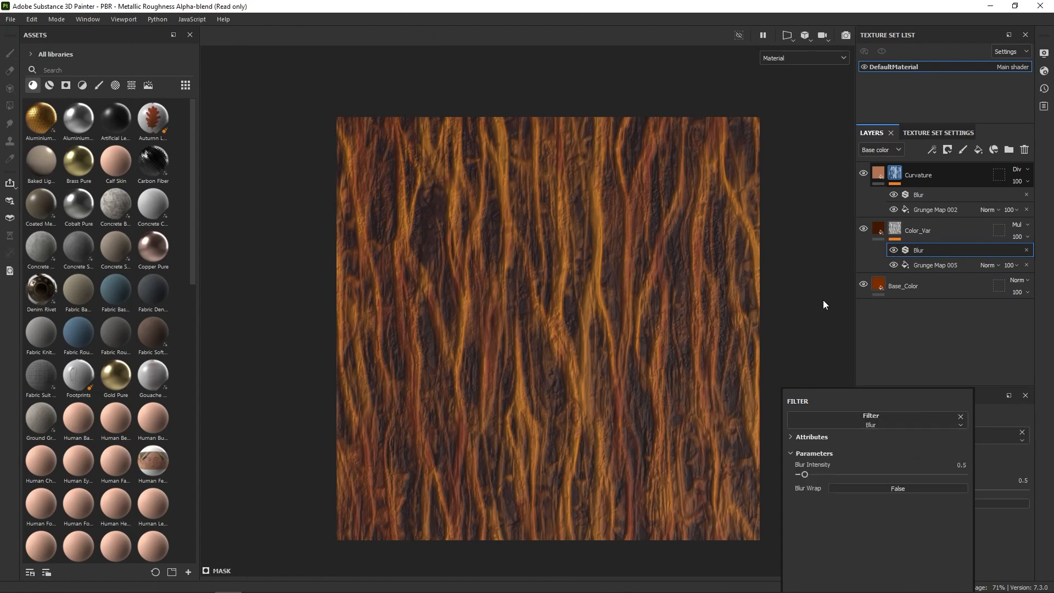
{"action": "right_click_drag", "start_coordinate": [859, 357], "coordinate": [809, 382]}
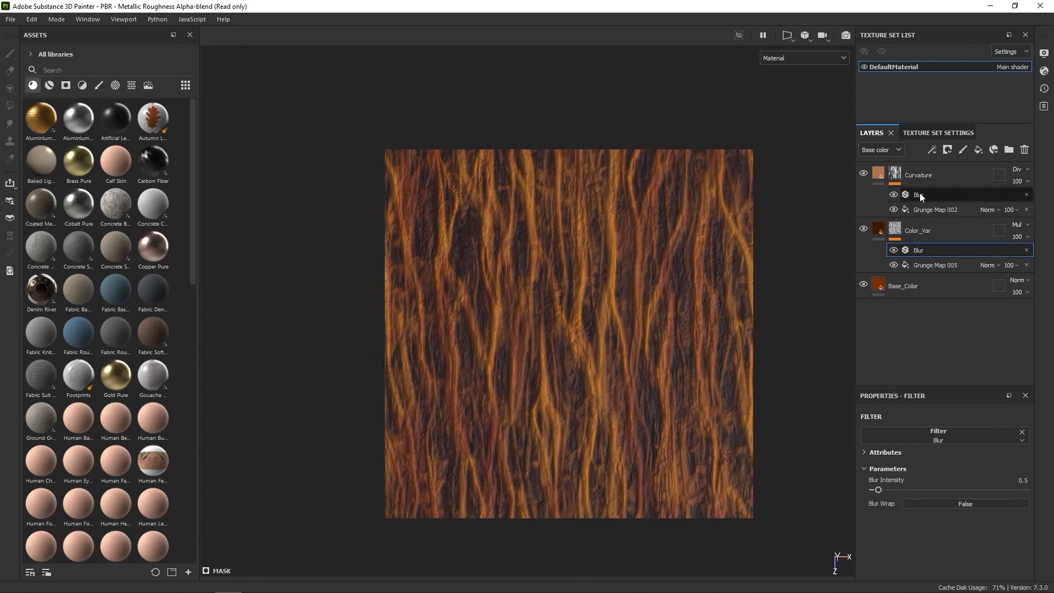
Try a UV scale of -2.81 on the Grunge Map 002 fill in Curvature's mask.
{"action": "left_click", "coordinate": [935, 207]}
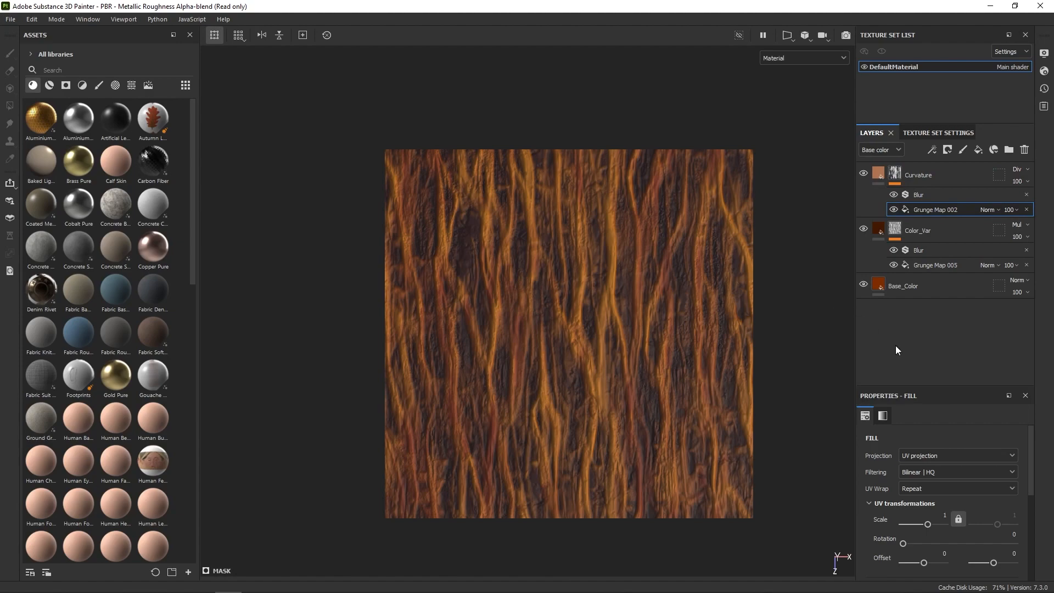
{"action": "left_click_drag", "start_coordinate": [1030, 462], "coordinate": [1027, 483]}
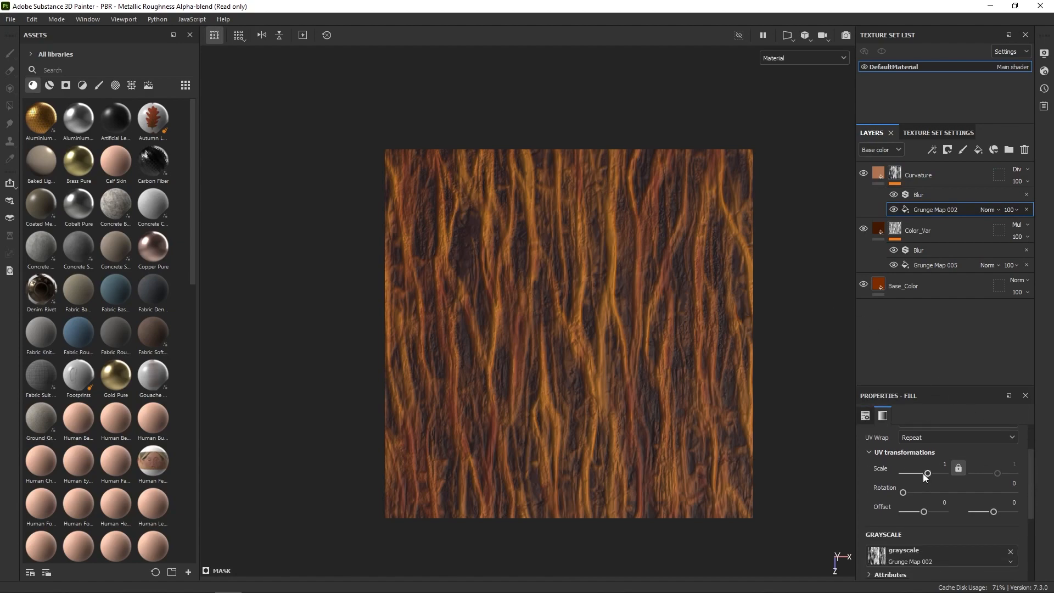
{"action": "left_click_drag", "start_coordinate": [924, 473], "coordinate": [918, 475]}
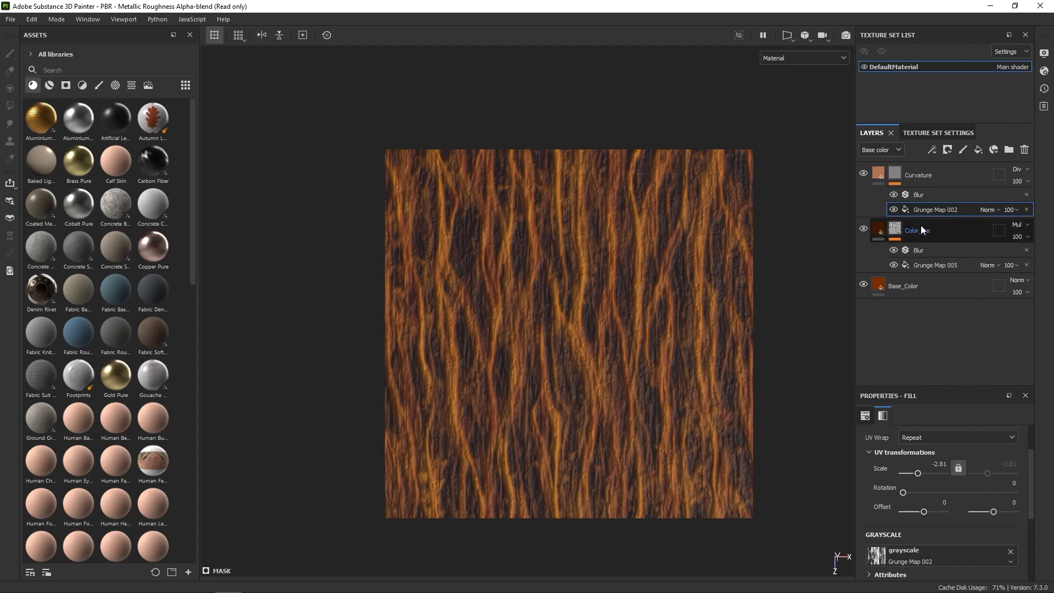
Try a UV scale of 2.08 on Color_Var's Grunge Map 005 mask fill, and set it back to 1.
{"action": "left_click", "coordinate": [899, 233]}
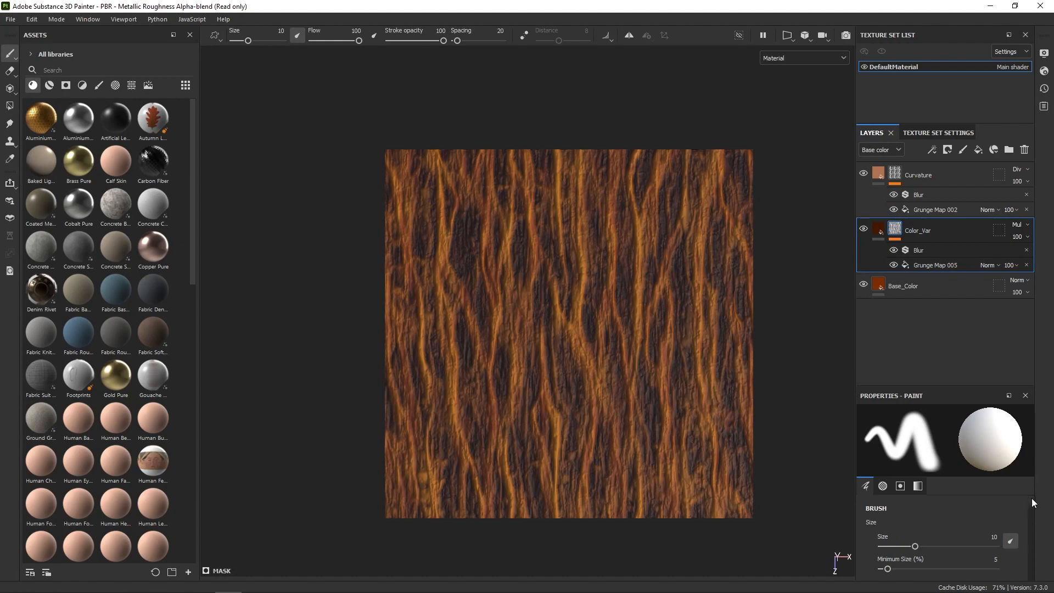
{"action": "left_click", "coordinate": [934, 264]}
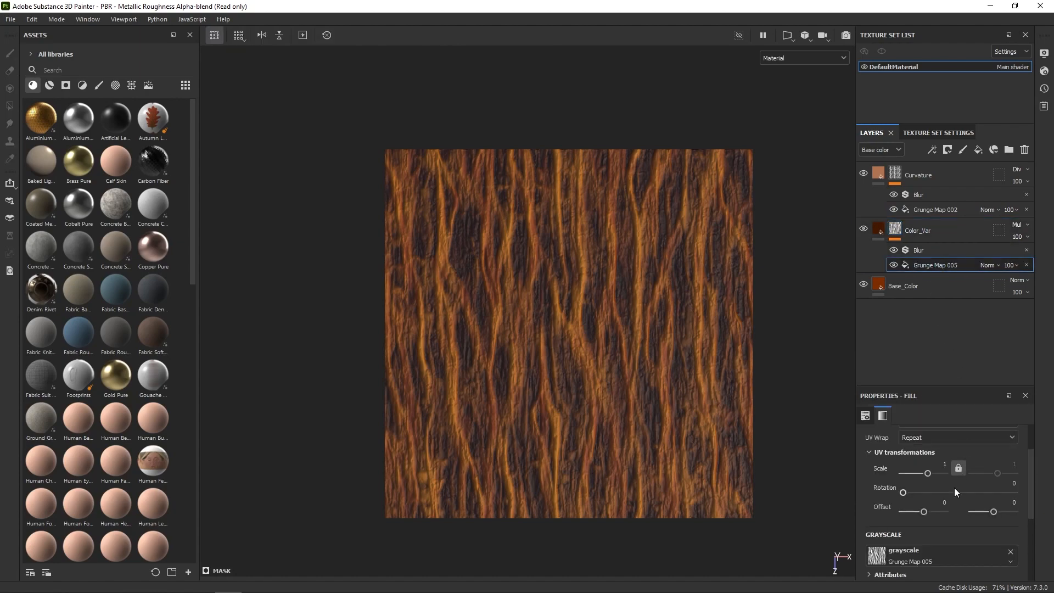
{"action": "left_click_drag", "start_coordinate": [929, 472], "coordinate": [928, 473]}
{"action": "key", "text": "ctrl+z"}
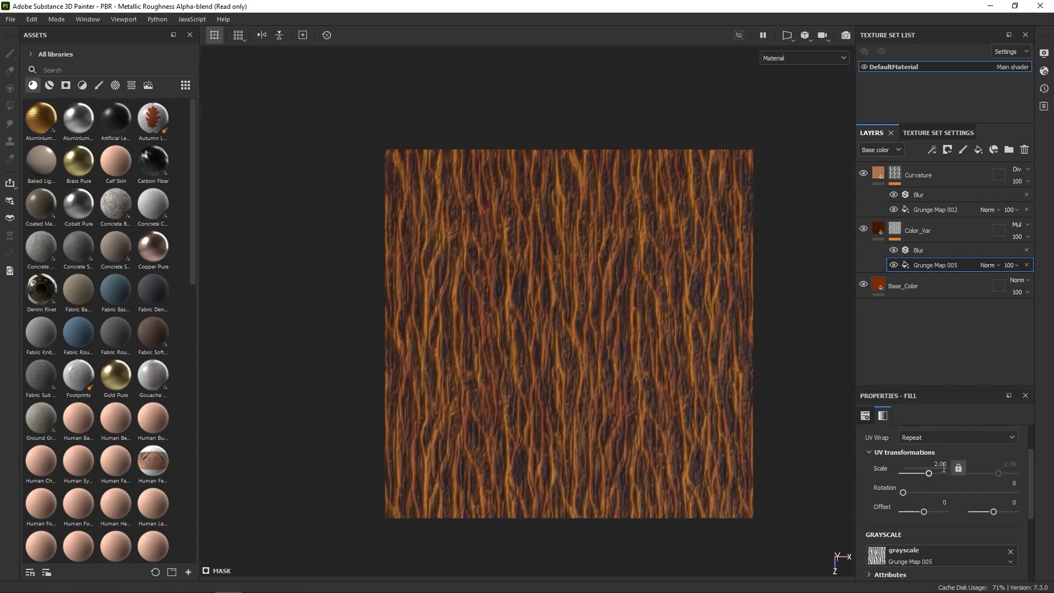
{"action": "double_click", "coordinate": [939, 466]}
{"action": "type", "text": "1"}
{"action": "key", "text": "Return"}
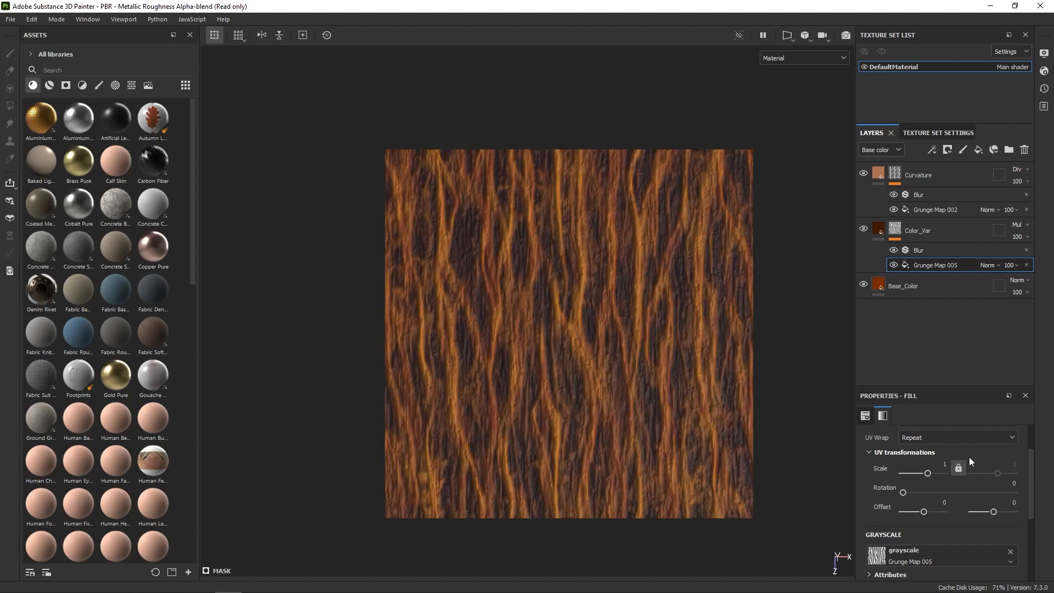
Reset the UV scale of Curvature's Grunge Map 002 mask fill to 1.
{"action": "left_click", "coordinate": [896, 175]}
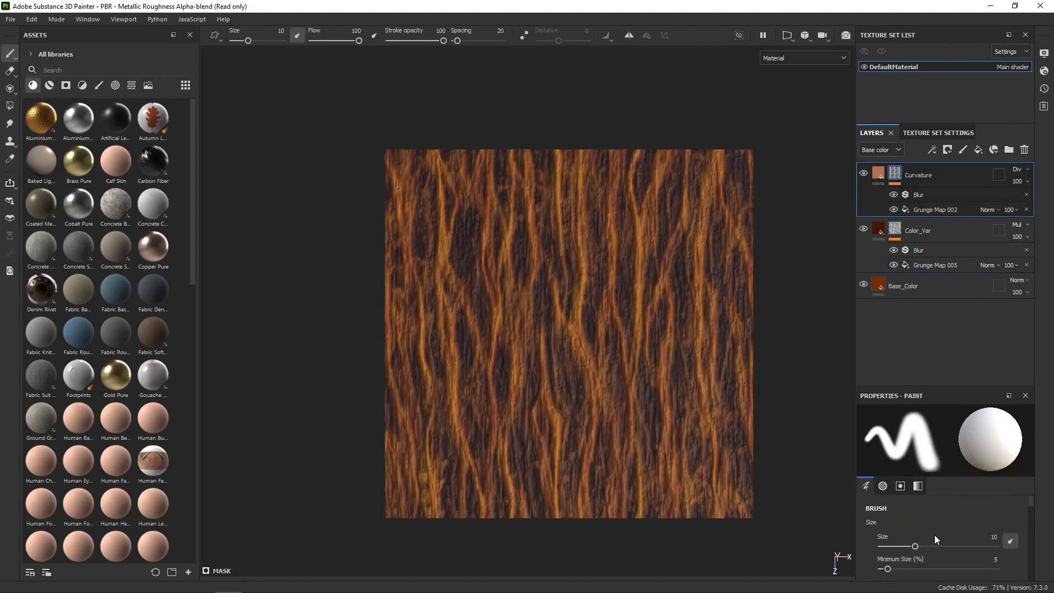
{"action": "left_click", "coordinate": [927, 209]}
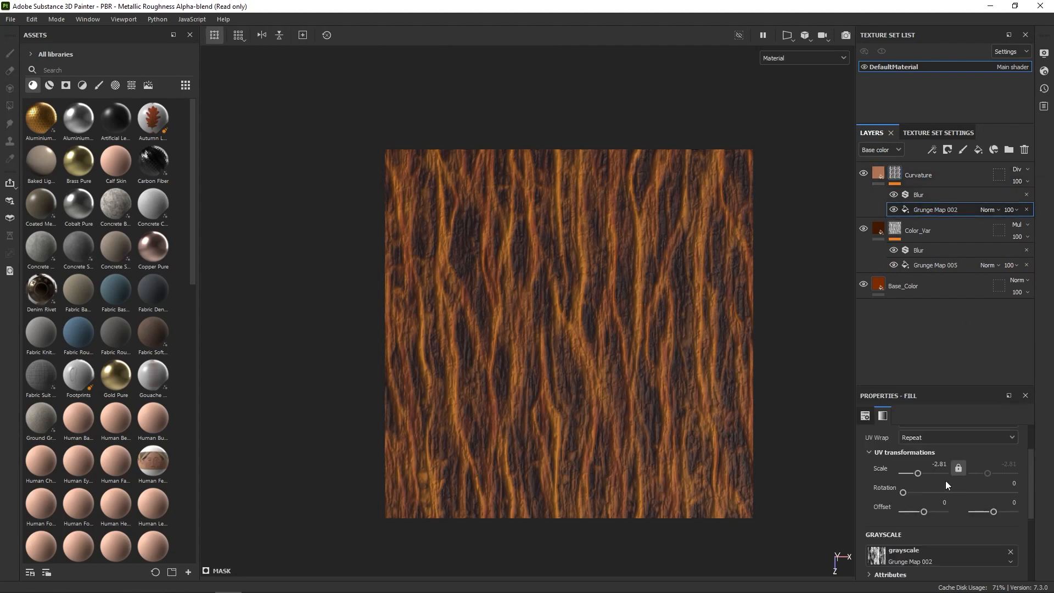
{"action": "double_click", "coordinate": [939, 464]}
{"action": "type", "text": "1"}
{"action": "key", "text": "Return"}
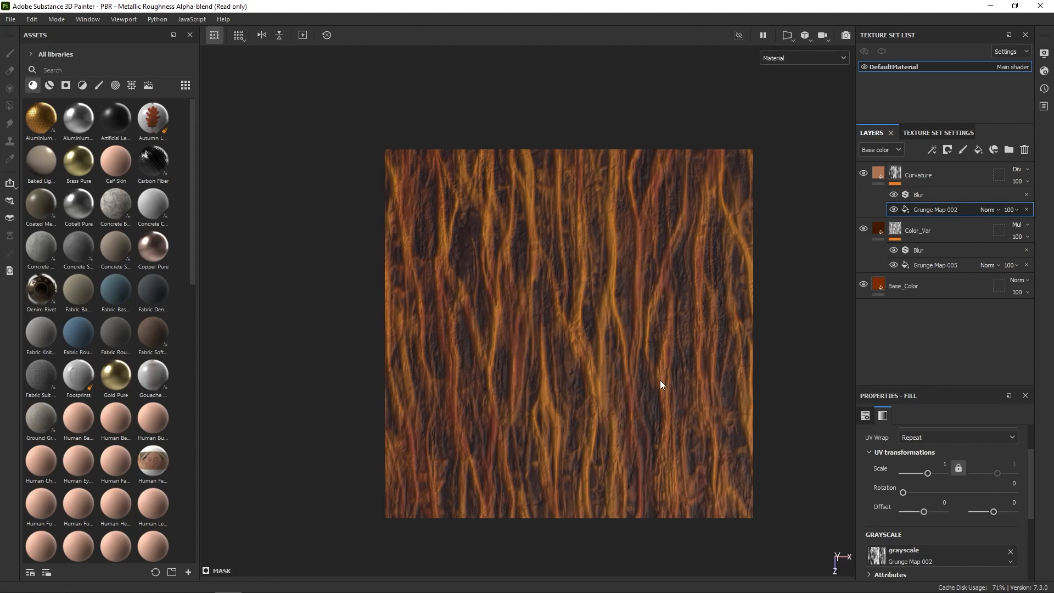
Turn on Invert in the parameters of Color_Var's Grunge Map 005 mask fill.
{"action": "left_click", "coordinate": [896, 231]}
{"action": "right_click", "coordinate": [861, 306]}
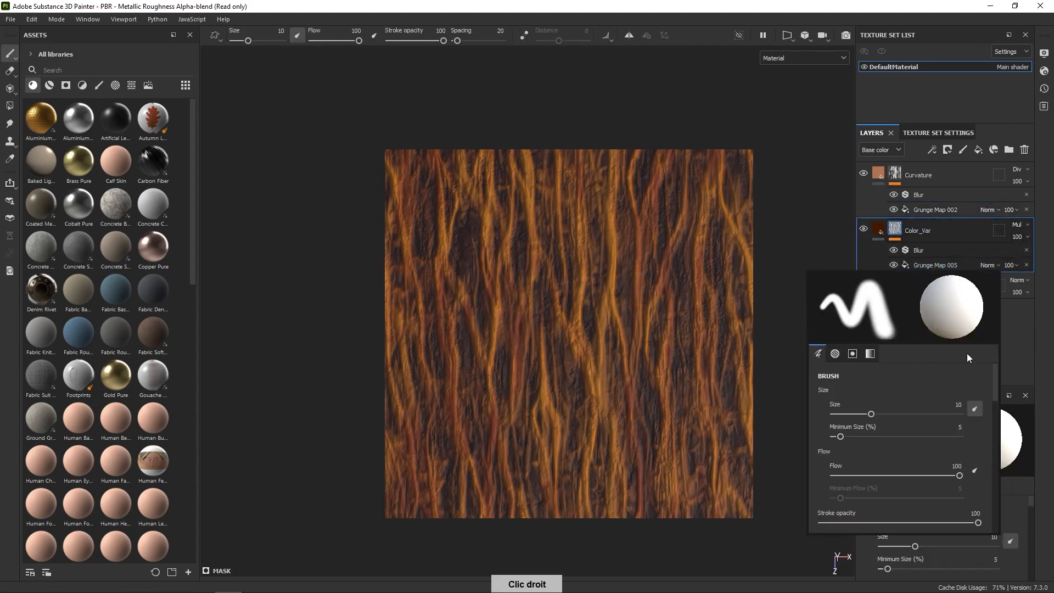
{"action": "left_click", "coordinate": [938, 263]}
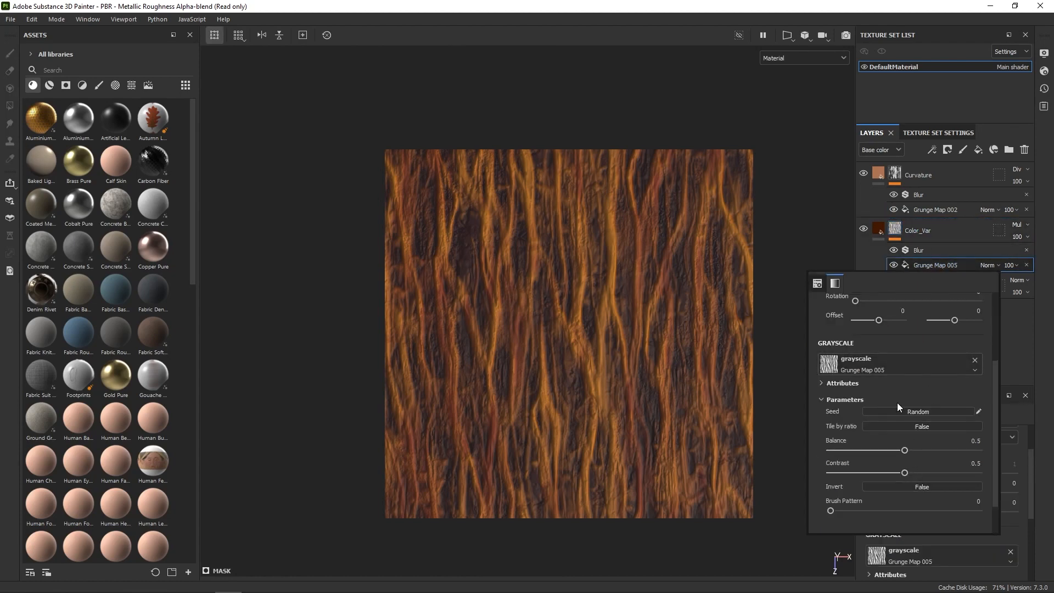
{"action": "left_click", "coordinate": [924, 488]}
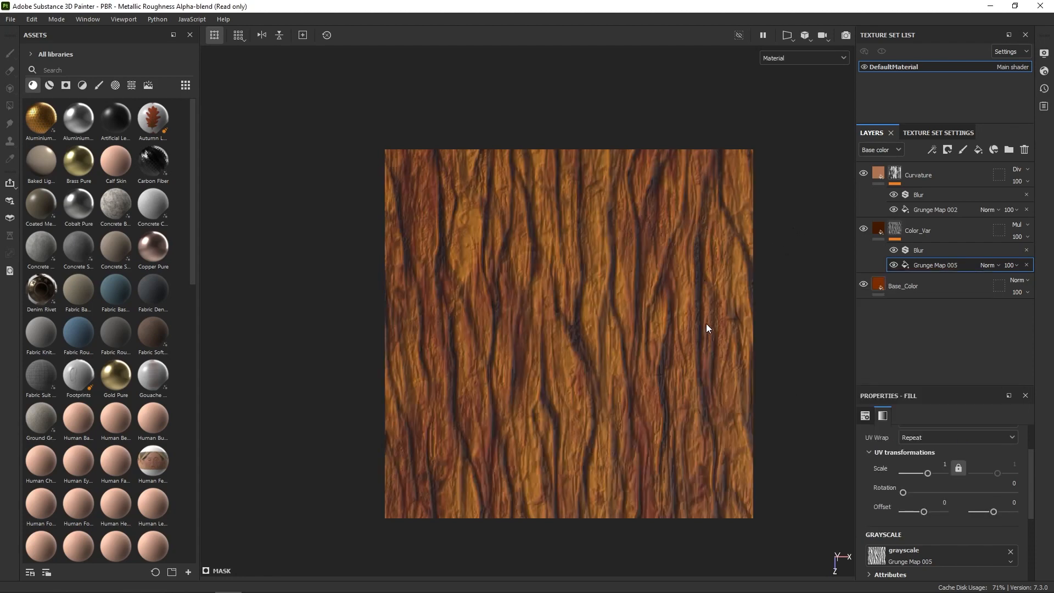
Add Levels to Curvature's mask above Blur, with input black at 0.105 and the midtone at 0.966.
{"action": "left_click", "coordinate": [913, 181]}
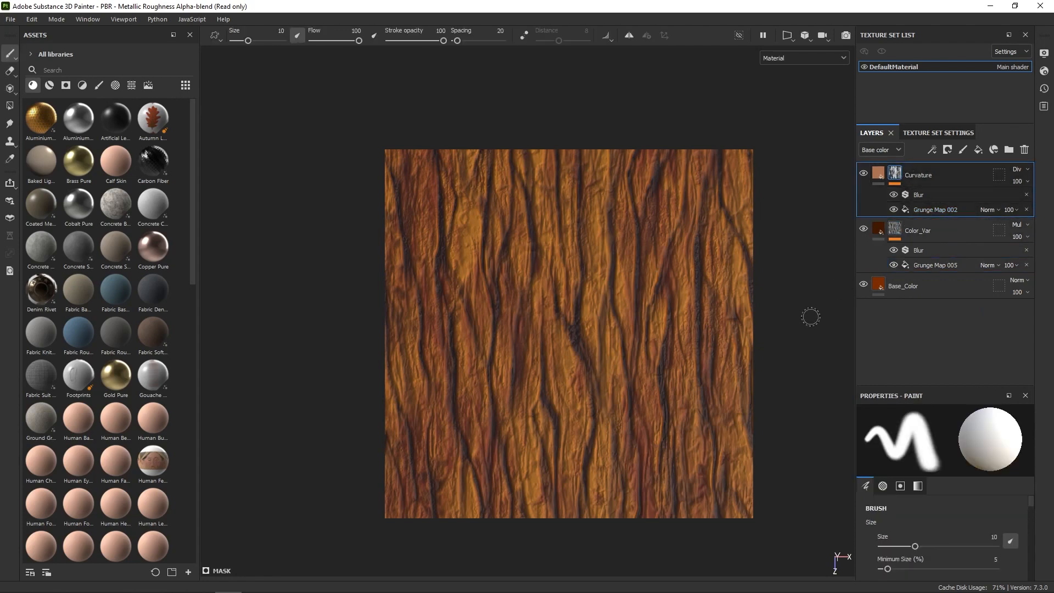
{"action": "right_click", "coordinate": [924, 173]}
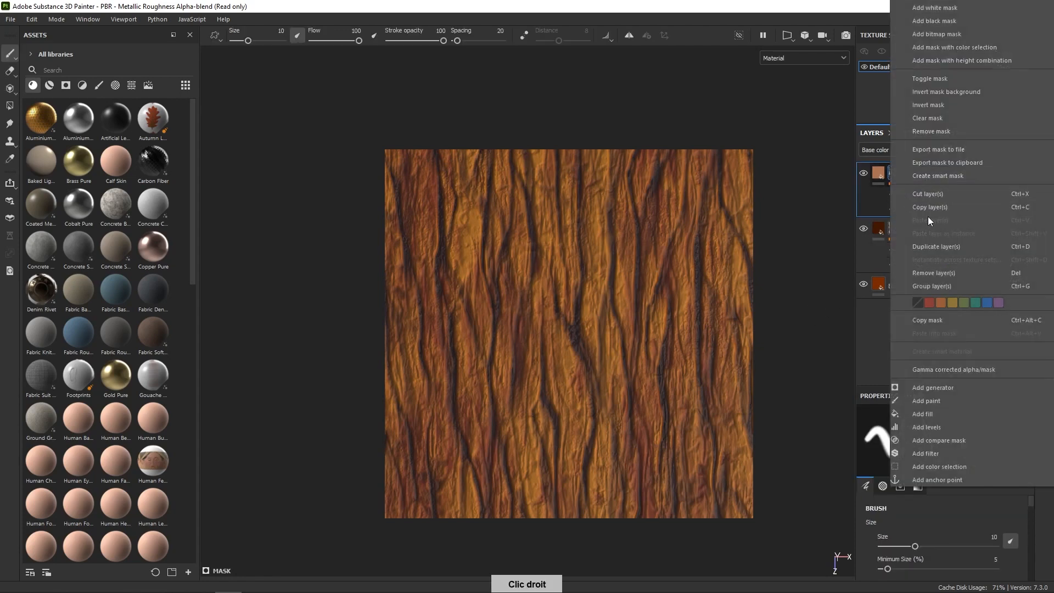
{"action": "left_click", "coordinate": [945, 428]}
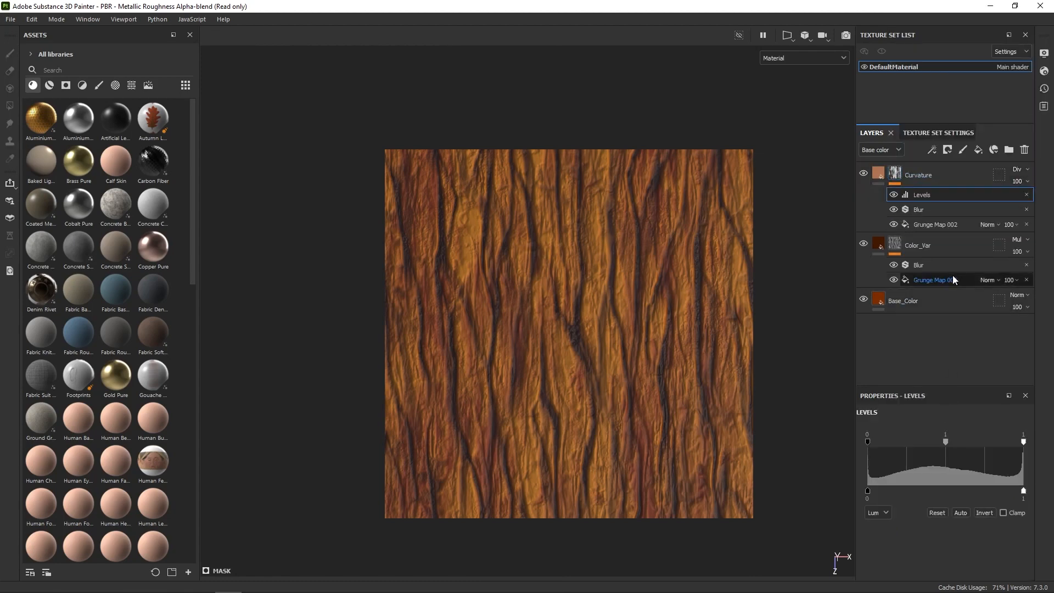
{"action": "right_click", "coordinate": [806, 280]}
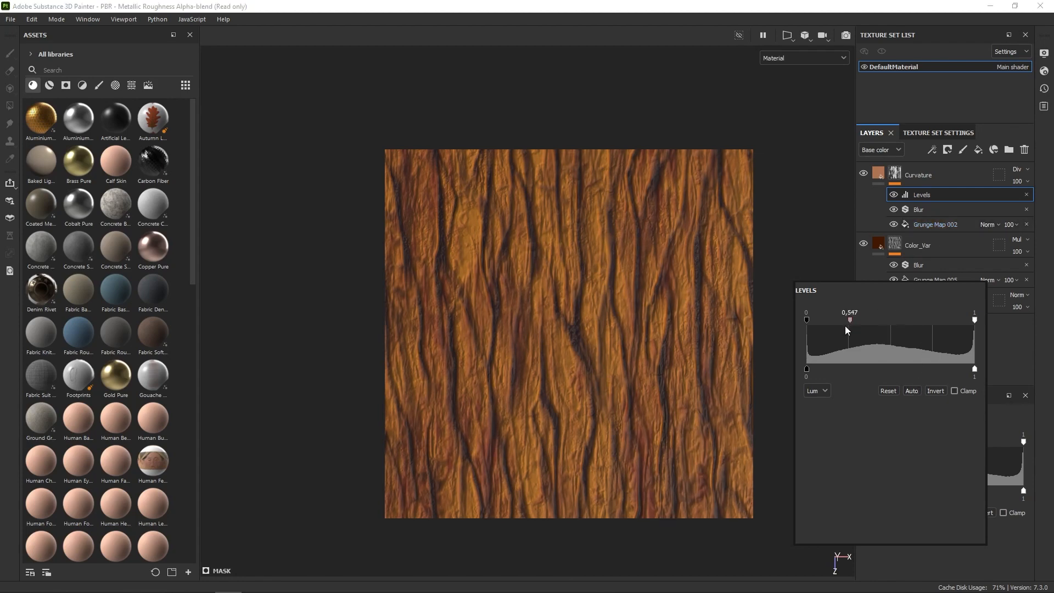
{"action": "left_click_drag", "start_coordinate": [845, 330], "coordinate": [911, 337]}
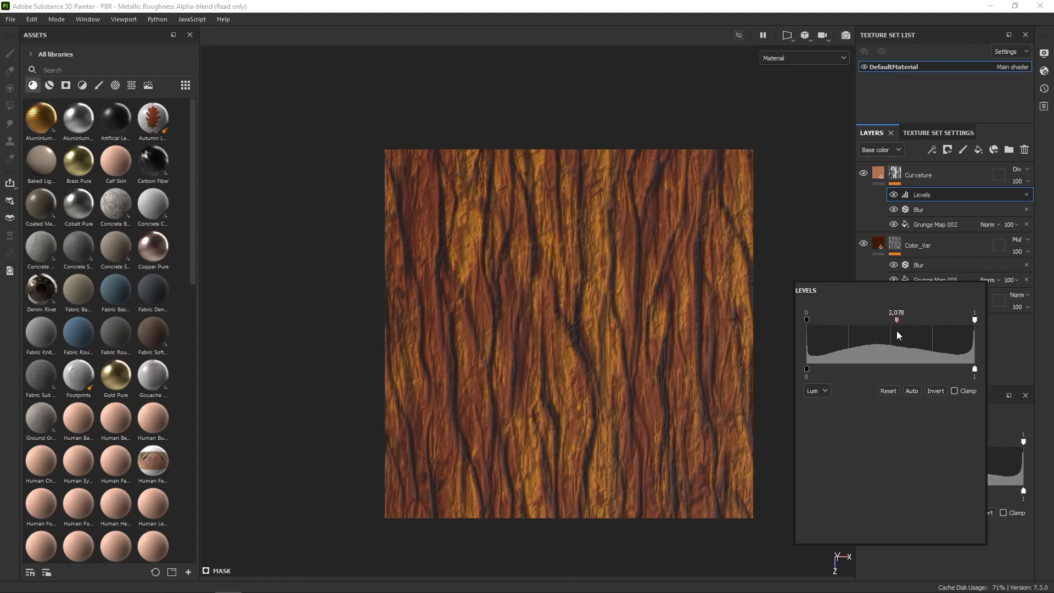
{"action": "left_click_drag", "start_coordinate": [898, 330], "coordinate": [899, 323]}
{"action": "left_click_drag", "start_coordinate": [807, 319], "coordinate": [824, 319]}
{"action": "left_click_drag", "start_coordinate": [905, 320], "coordinate": [899, 321]}
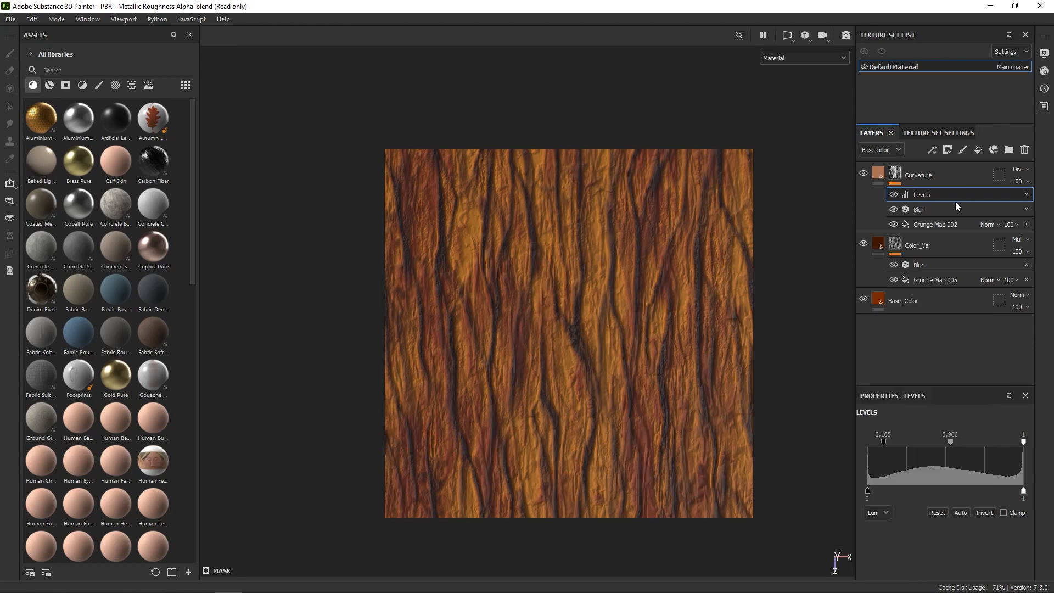
Add a second, inverted Levels to Curvature's mask and move the Color_Var layer above Curvature.
{"action": "right_click", "coordinate": [902, 172]}
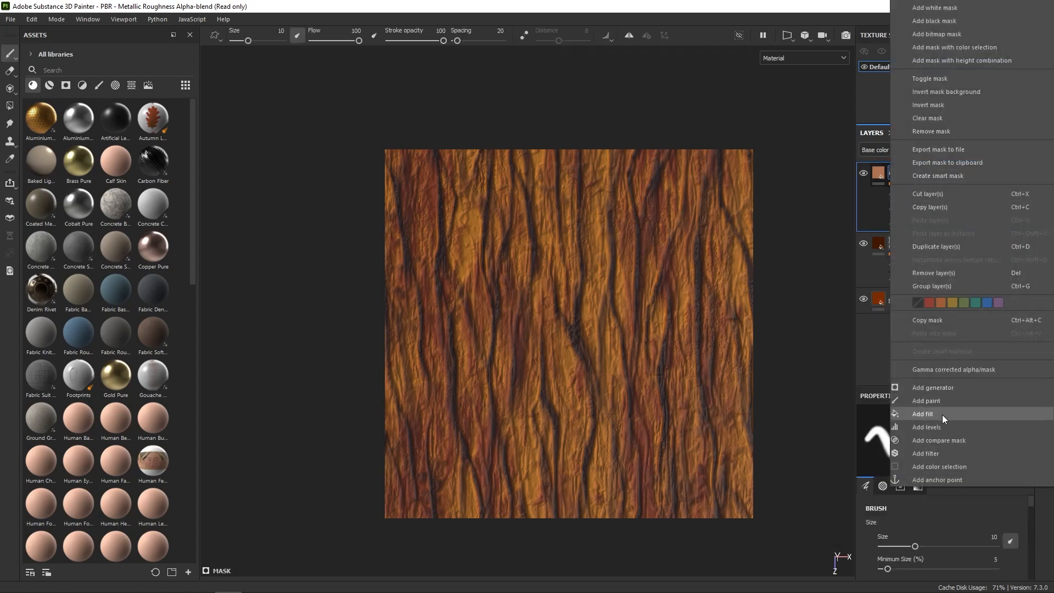
{"action": "left_click", "coordinate": [939, 426]}
{"action": "right_click", "coordinate": [809, 344]}
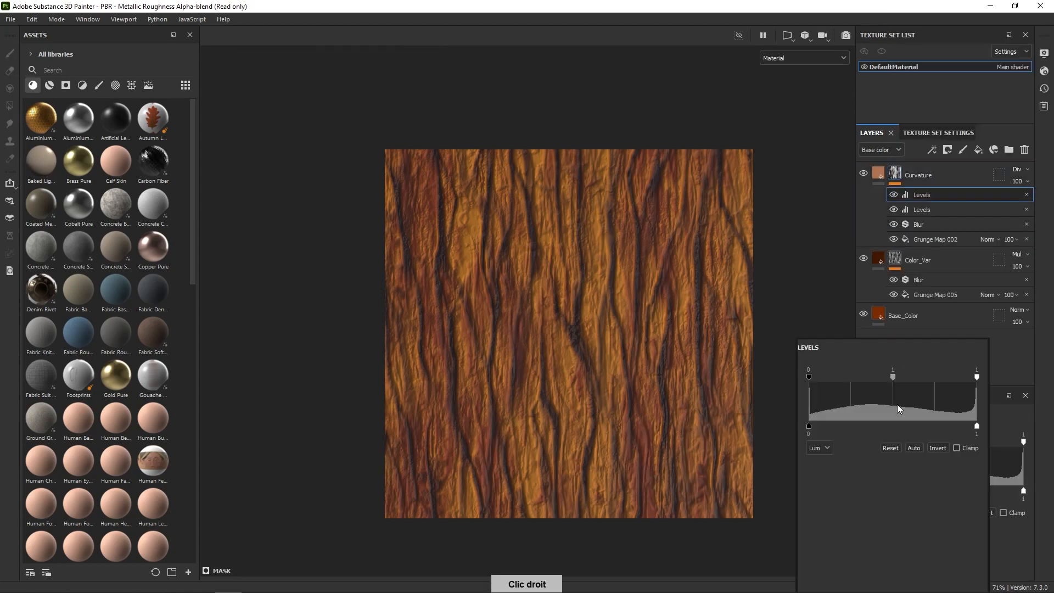
{"action": "left_click", "coordinate": [935, 447]}
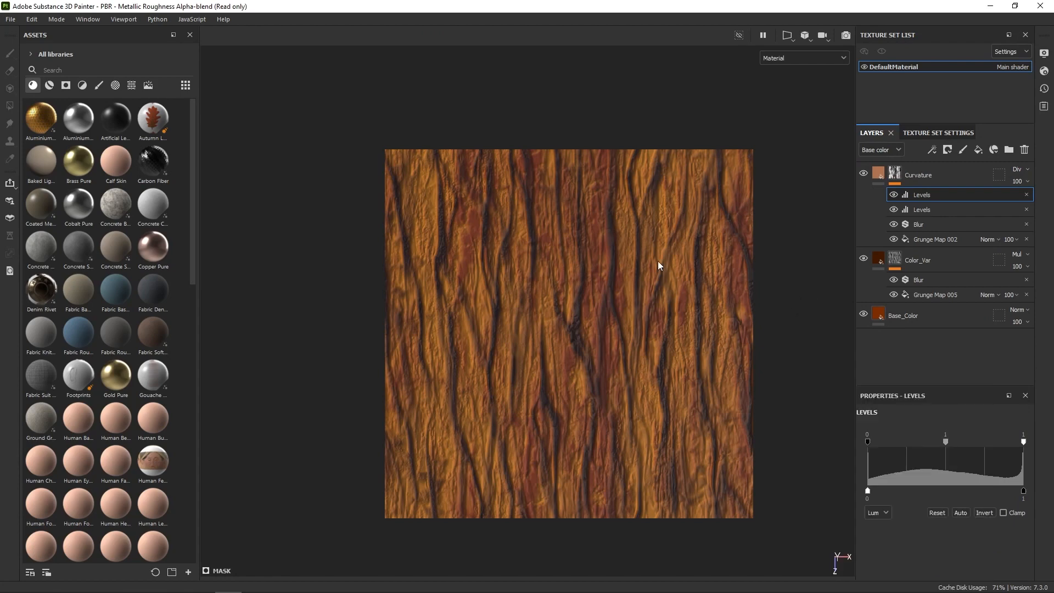
{"action": "left_click_drag", "start_coordinate": [954, 260], "coordinate": [954, 168]}
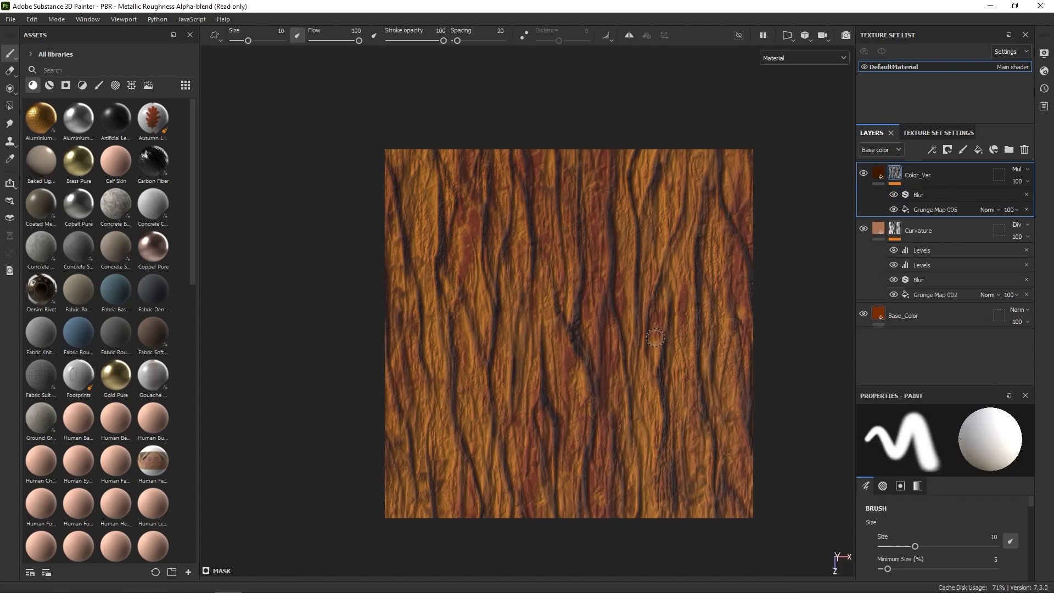
Add a fill layer above Color_Var with only the color channel, Grunge Map 005 as base color and Multiply blending.
{"action": "left_click", "coordinate": [980, 149]}
{"action": "right_click", "coordinate": [797, 269]}
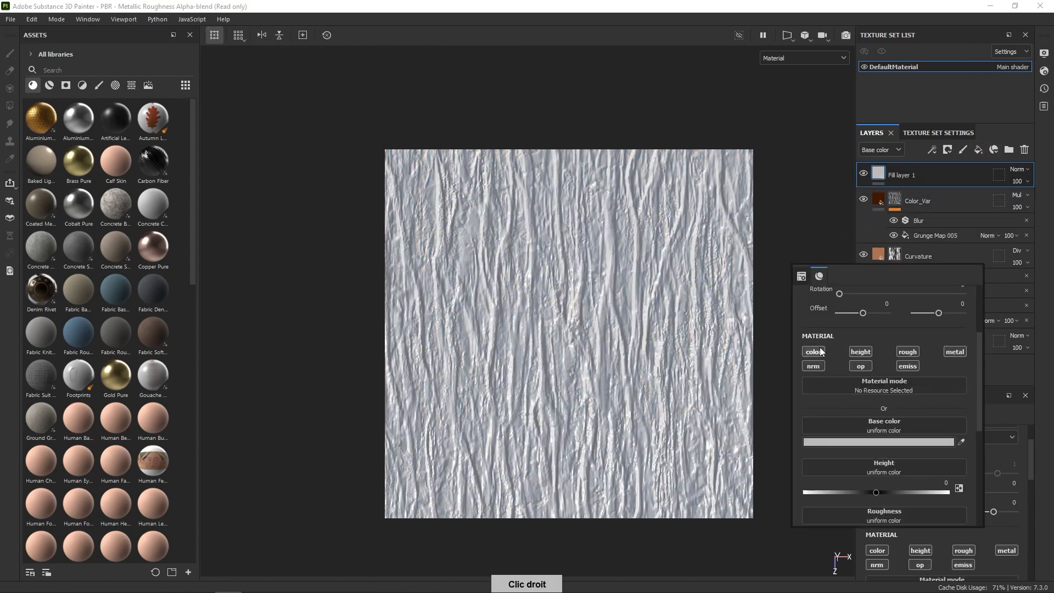
{"action": "left_click", "coordinate": [884, 441]}
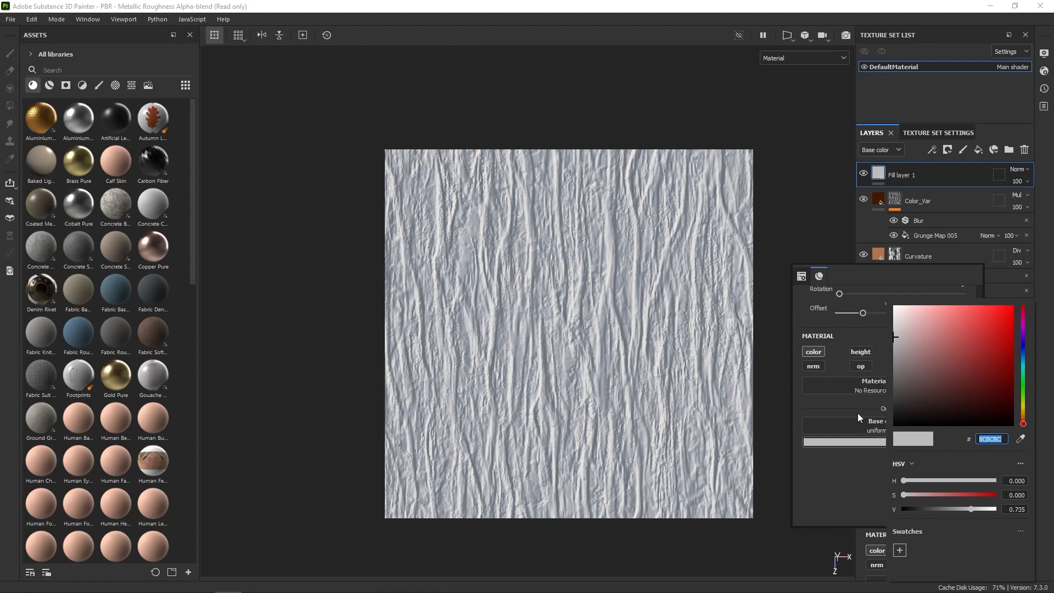
{"action": "left_click", "coordinate": [858, 417]}
{"action": "left_click", "coordinate": [901, 419]}
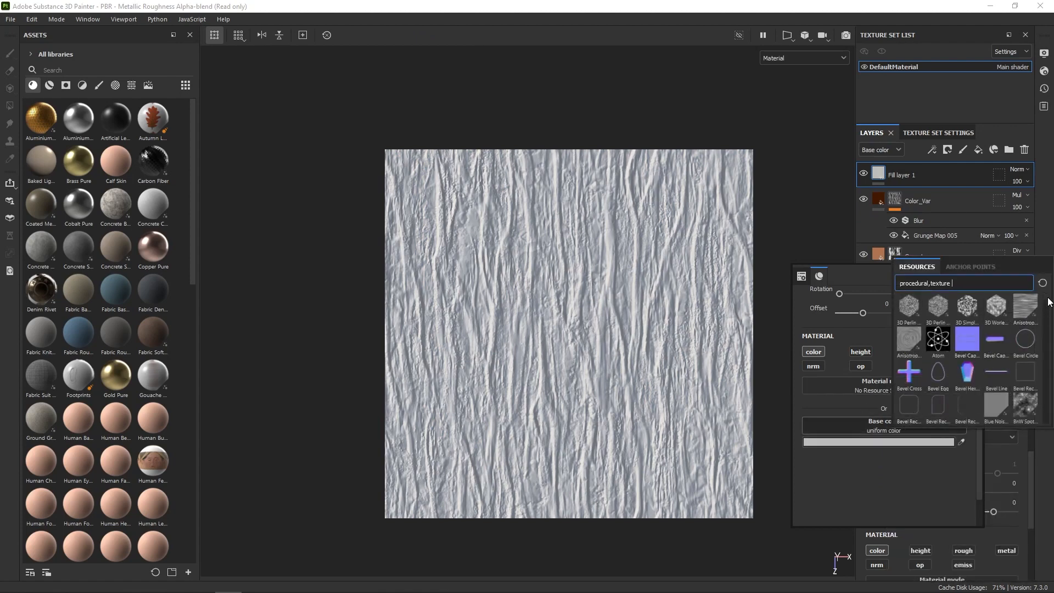
{"action": "left_click_drag", "start_coordinate": [1048, 302], "coordinate": [1049, 361]}
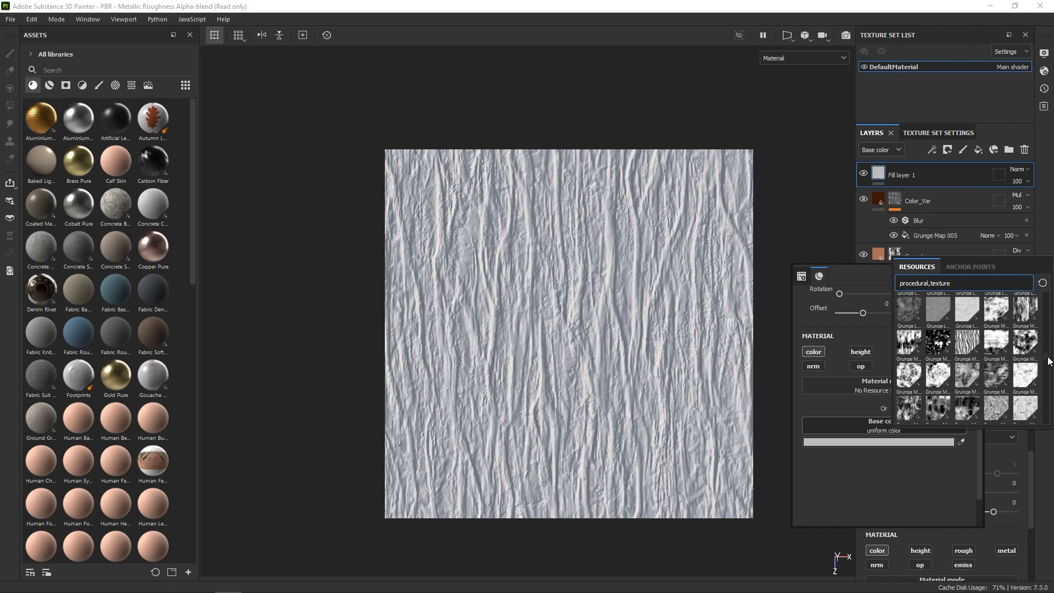
{"action": "left_click", "coordinate": [969, 342]}
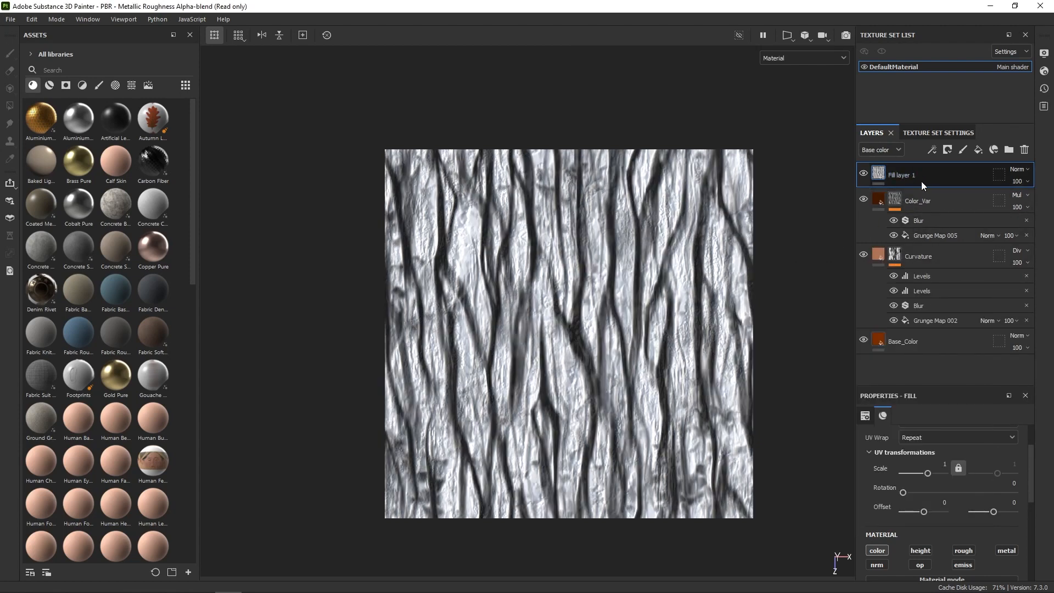
{"action": "left_click", "coordinate": [1023, 170]}
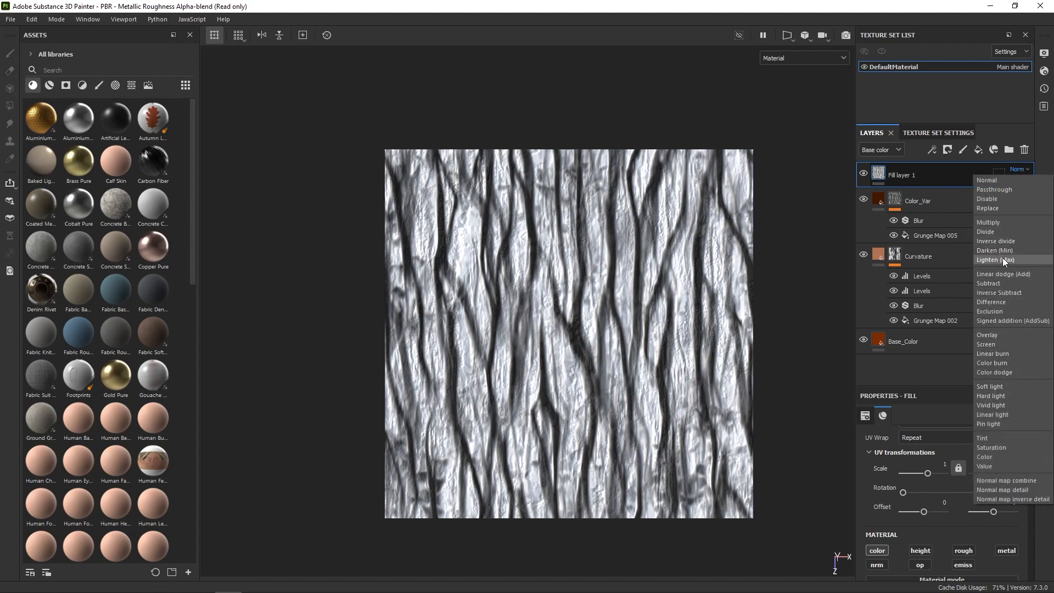
{"action": "left_click", "coordinate": [1002, 223]}
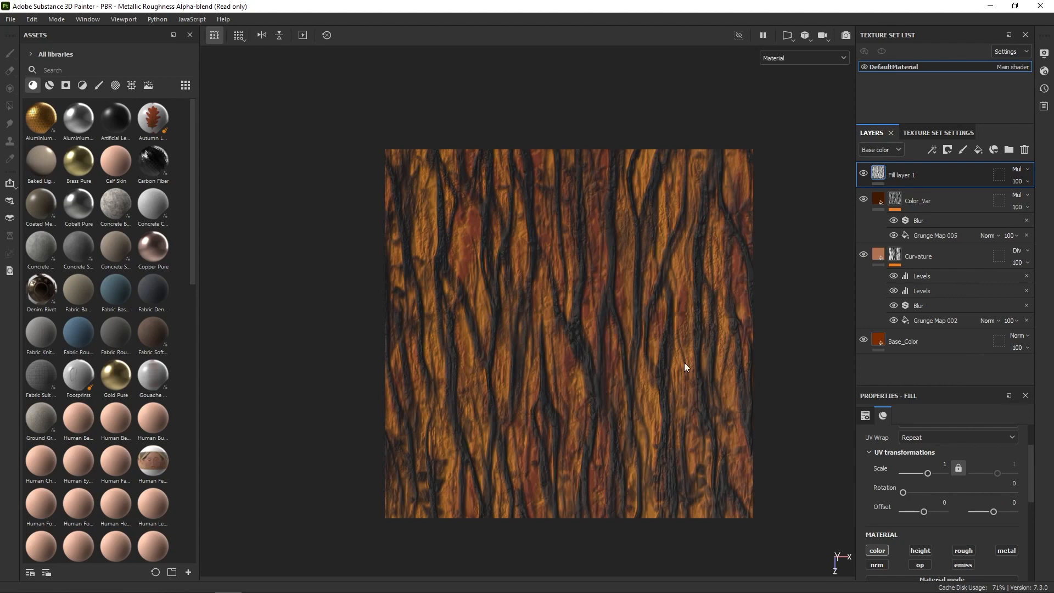
Examine the enabled material channels and height settings of Fill layer 1, Color_Var, Curvature and Base_Color.
{"action": "right_click_drag", "start_coordinate": [766, 327], "coordinate": [783, 285], "text": "alt"}
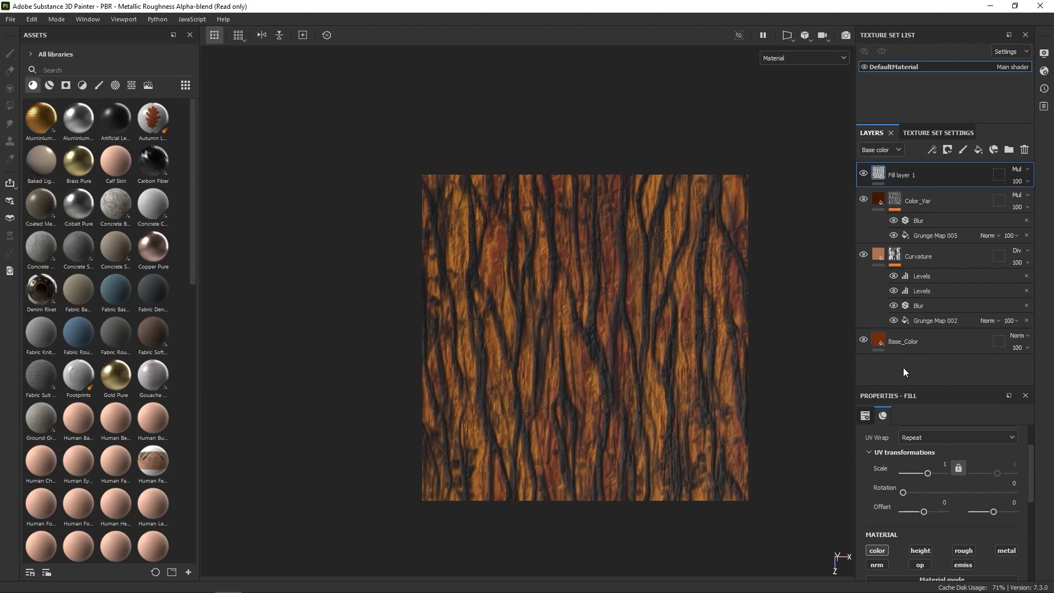
{"action": "right_click", "coordinate": [810, 225]}
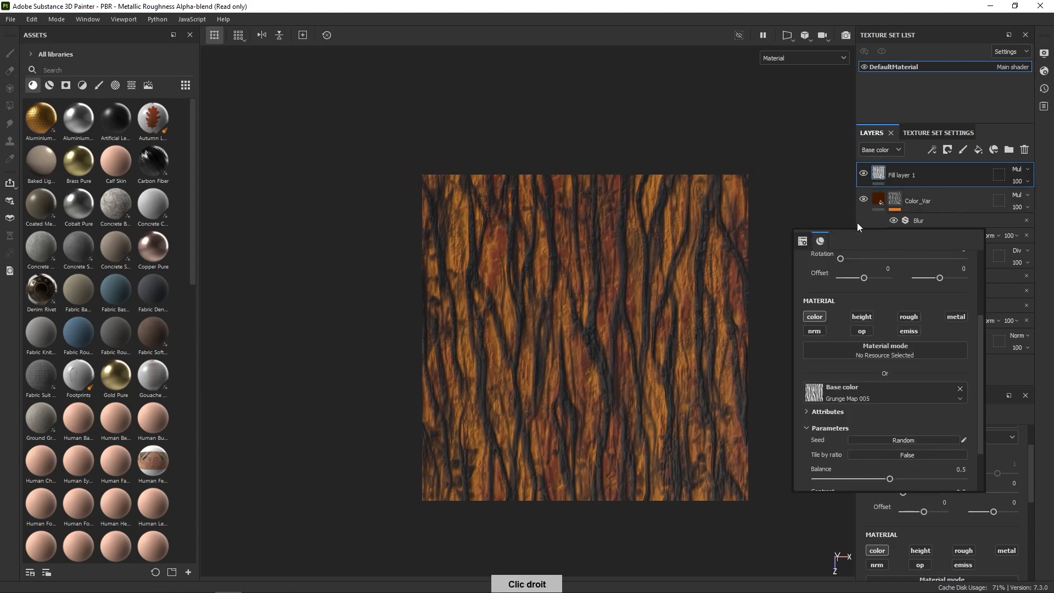
{"action": "left_click", "coordinate": [879, 200]}
{"action": "right_click", "coordinate": [798, 274]}
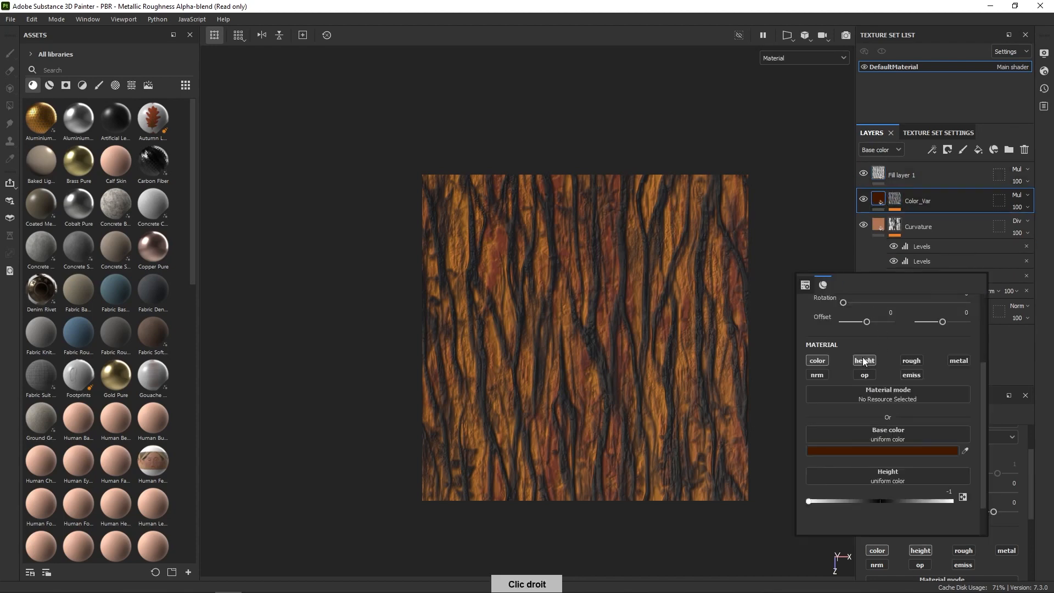
{"action": "left_click", "coordinate": [879, 225]}
{"action": "right_click", "coordinate": [789, 305]}
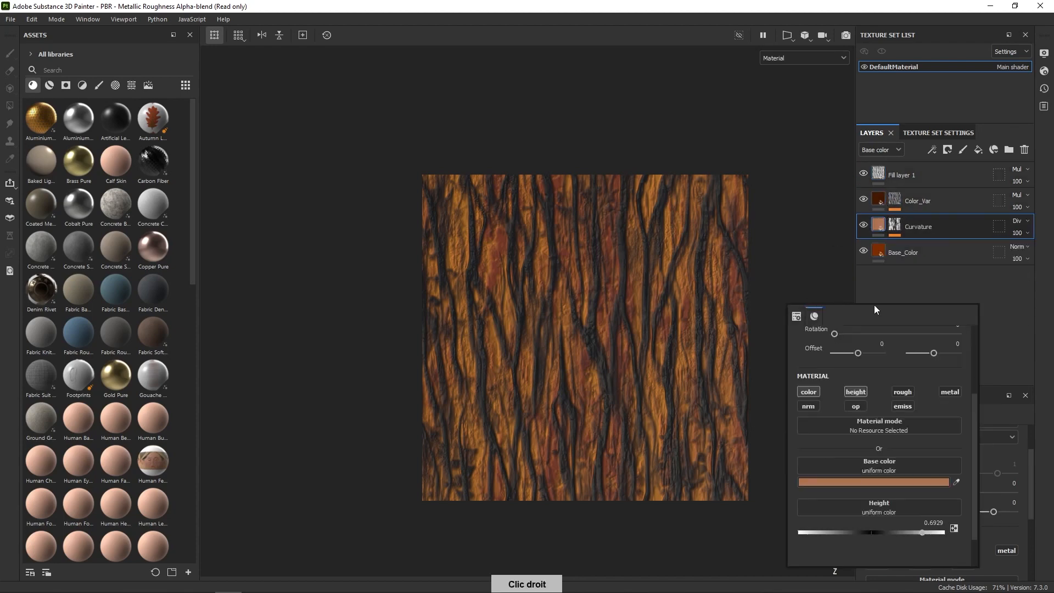
{"action": "right_click", "coordinate": [800, 319]}
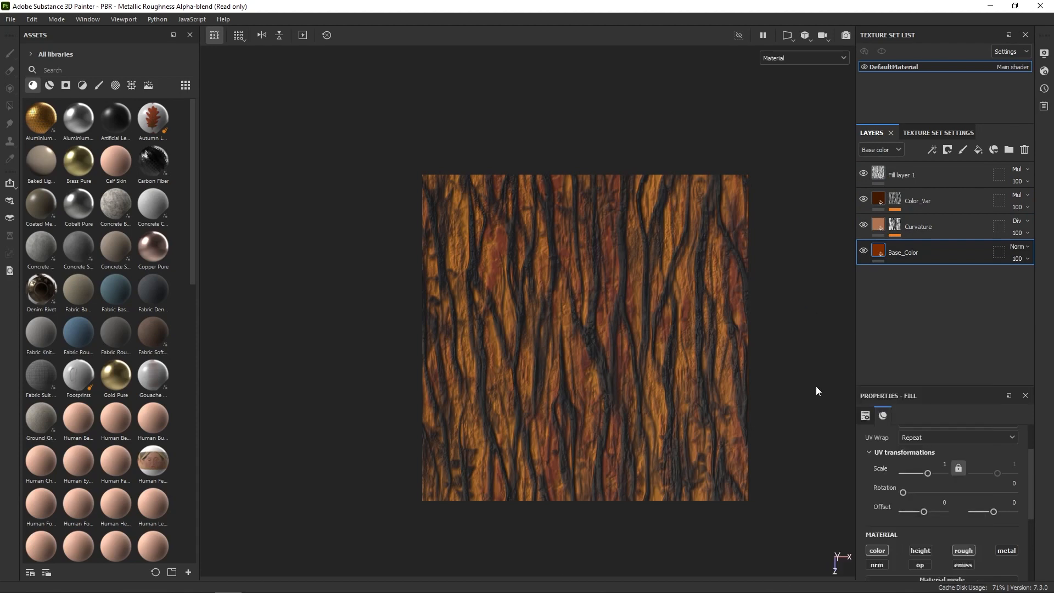
Start a texture export and browse for its output directory to 04 - Substance Painter/Export_Textures/Atlas in Ressources Halloween Stylized.
{"action": "left_click", "coordinate": [10, 19]}
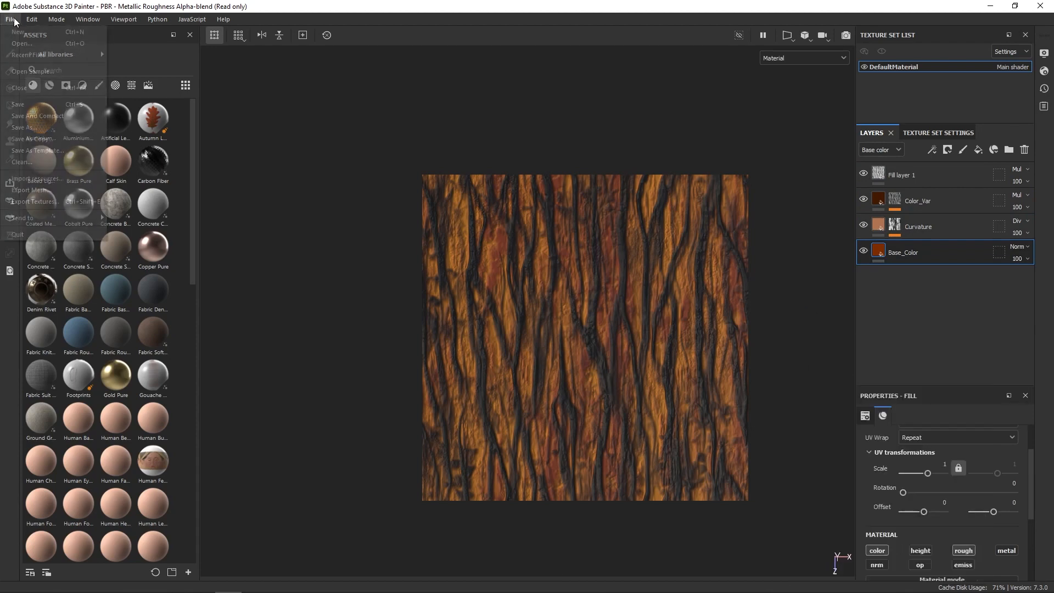
{"action": "left_click", "coordinate": [49, 200]}
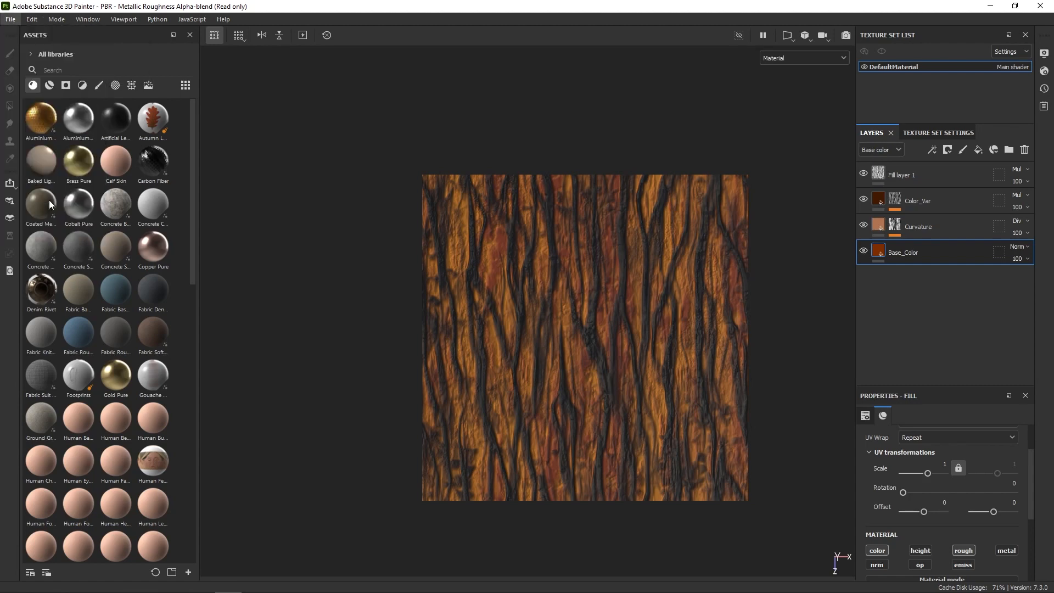
{"action": "left_click", "coordinate": [638, 165]}
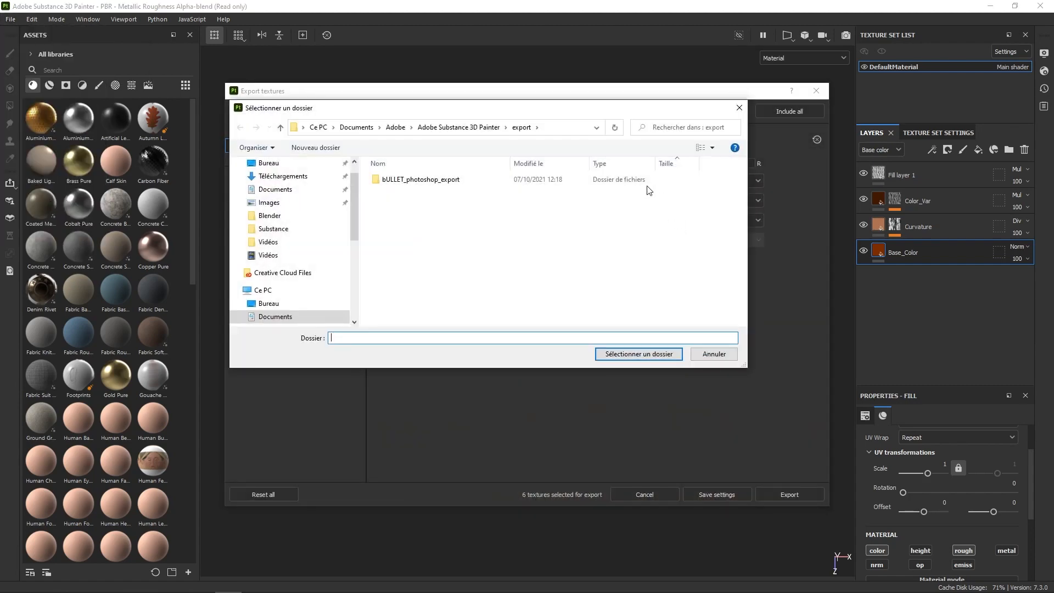
{"action": "left_click", "coordinate": [396, 127]}
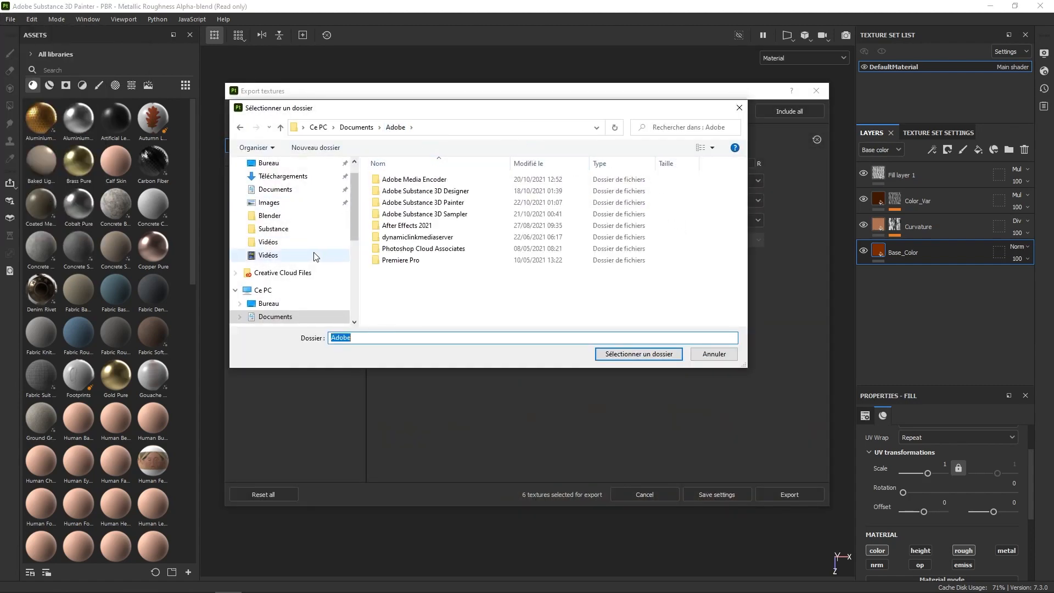
{"action": "left_click", "coordinate": [273, 229]}
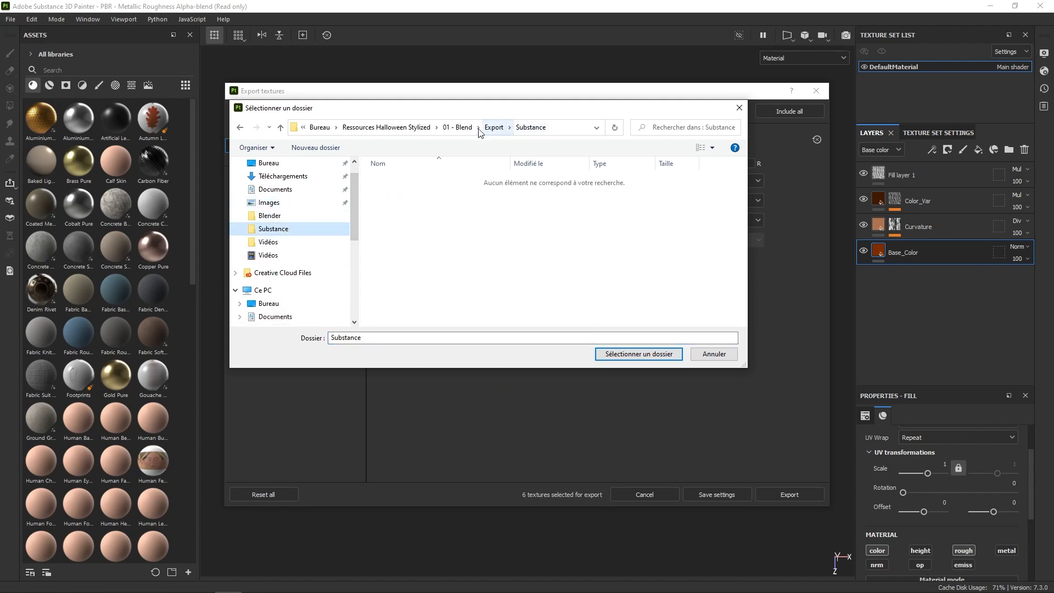
{"action": "left_click", "coordinate": [417, 126]}
{"action": "left_click", "coordinate": [433, 214]}
{"action": "double_click", "coordinate": [433, 214]}
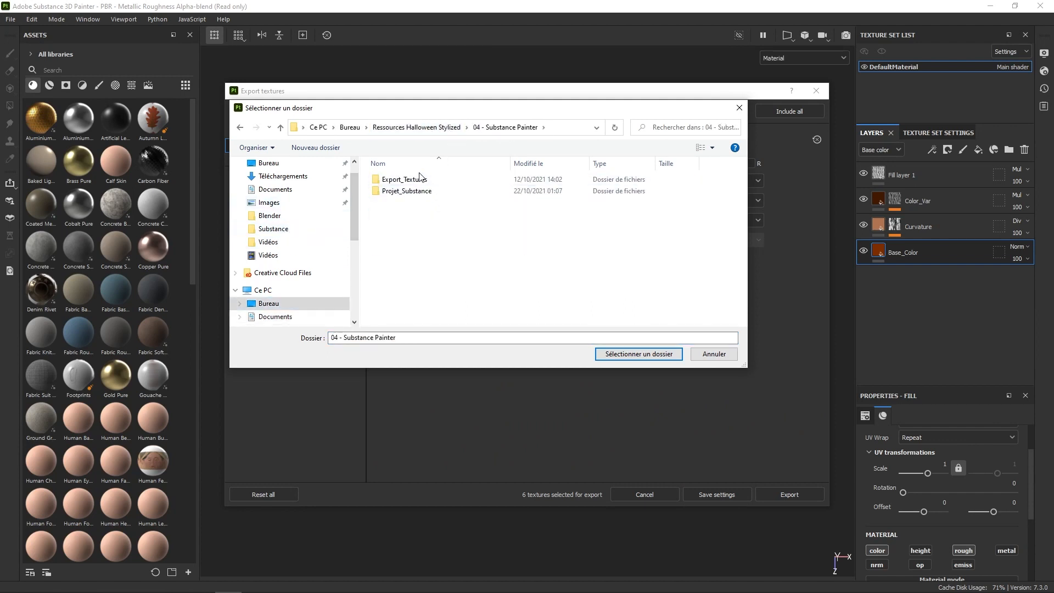
{"action": "double_click", "coordinate": [400, 179]}
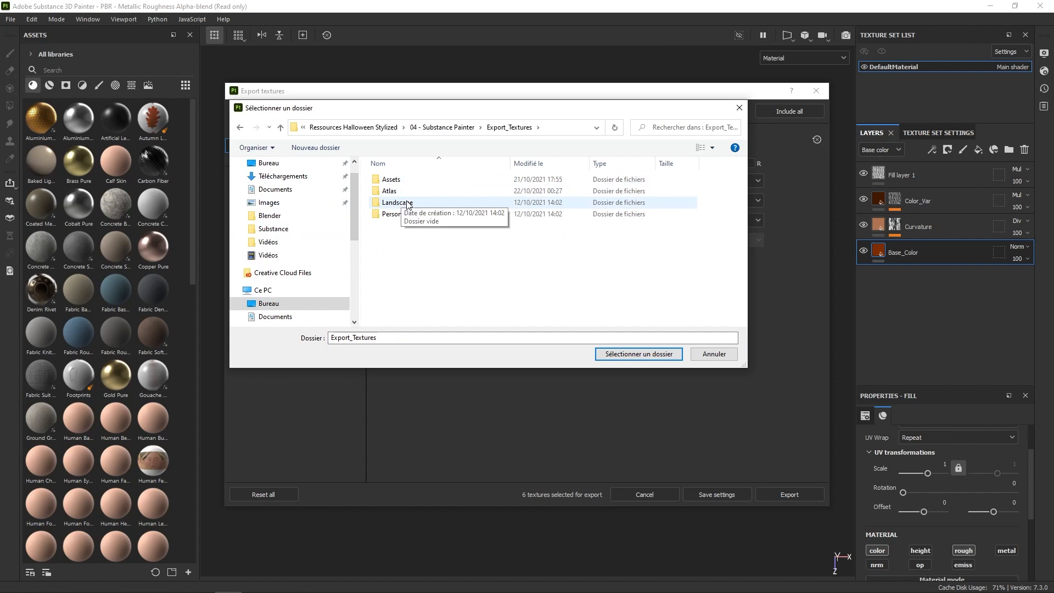
{"action": "double_click", "coordinate": [408, 190]}
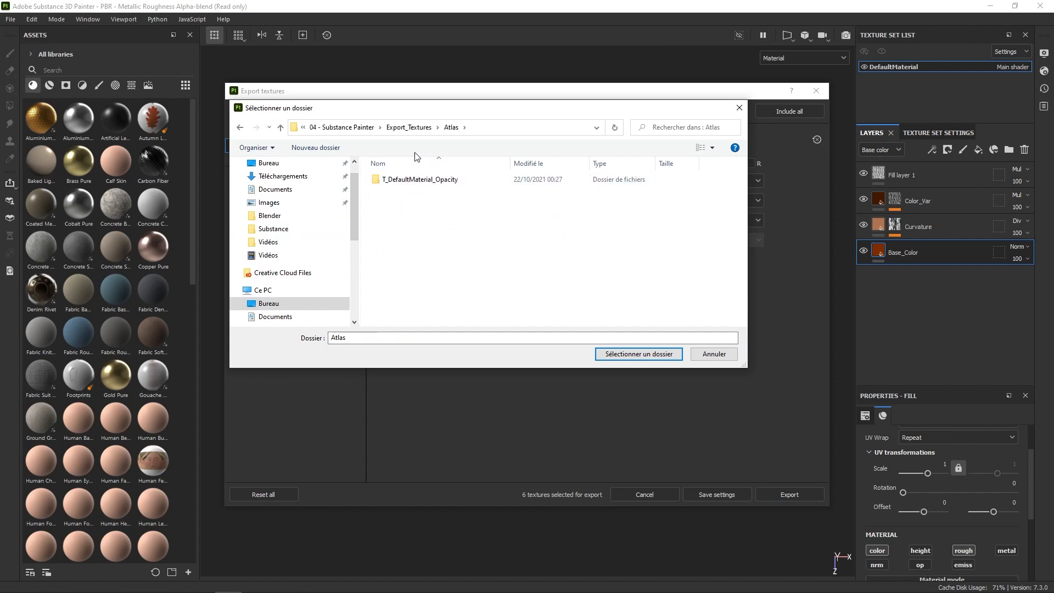
Create a folder named Tronc inside Atlas and choose it as the export's output directory.
{"action": "left_click", "coordinate": [339, 146]}
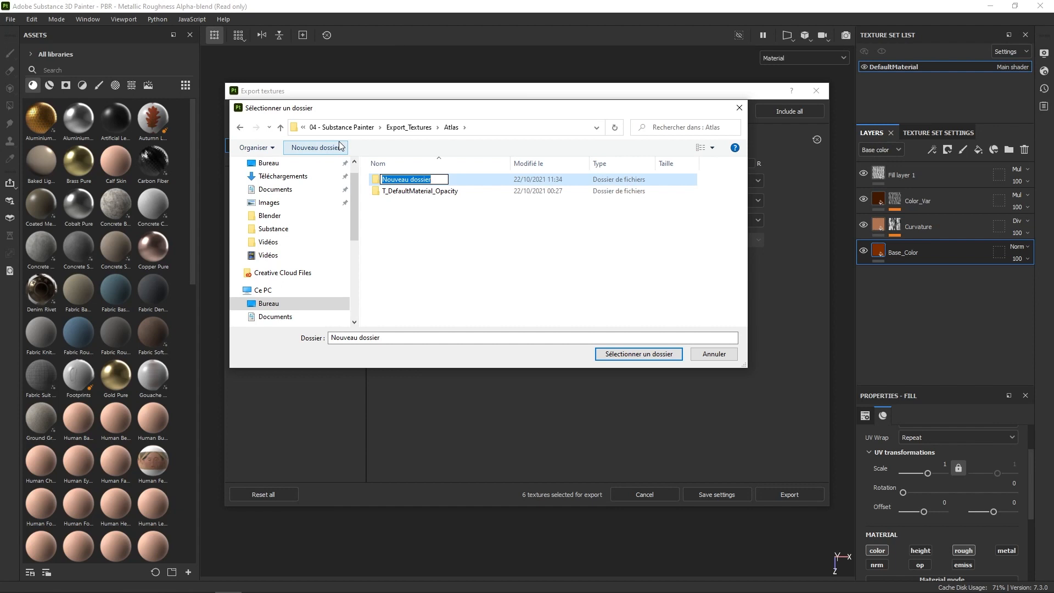
{"action": "type", "text": "Tronc"}
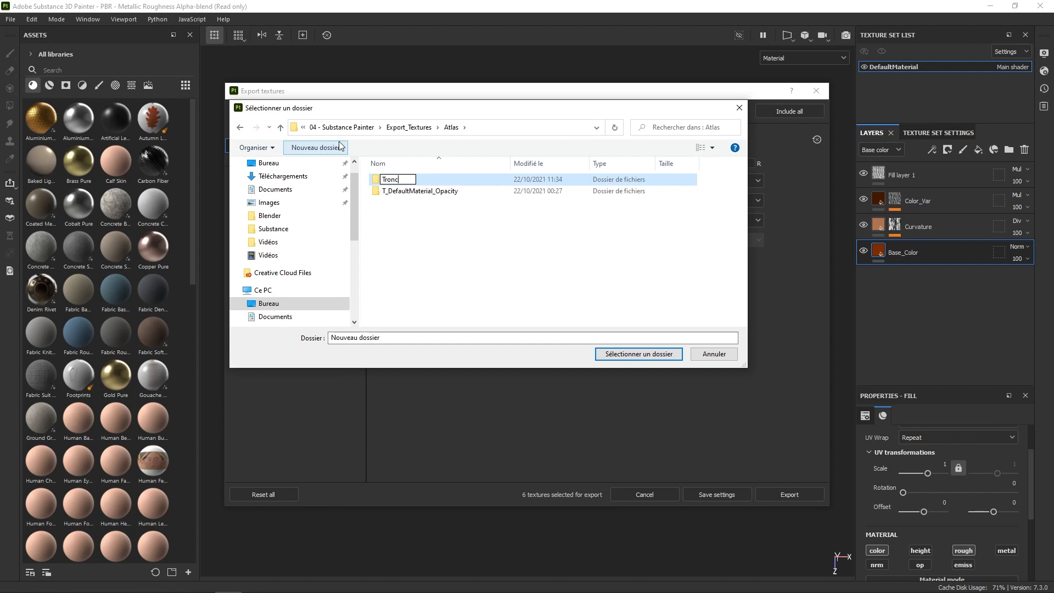
{"action": "key", "text": "Return"}
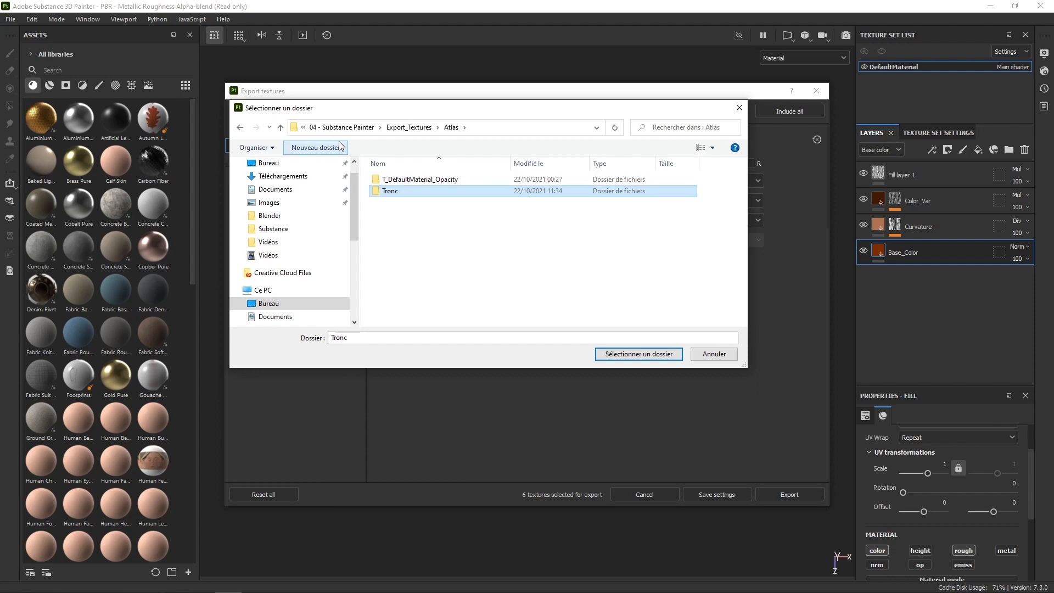
{"action": "double_click", "coordinate": [396, 192]}
{"action": "left_click", "coordinate": [640, 354]}
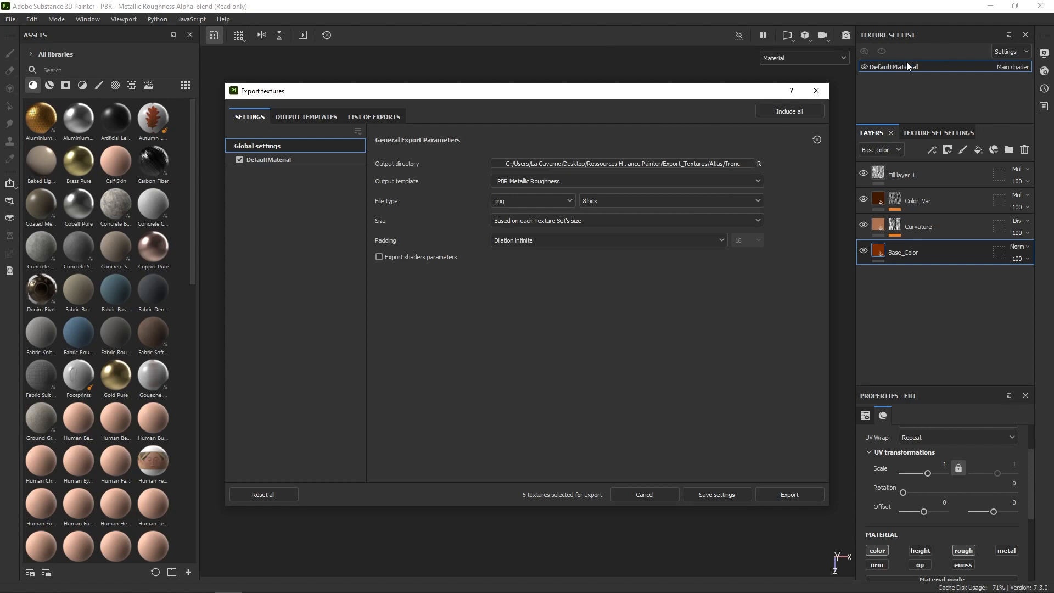
Set the export to the Unreal_Optimized output template, file type based on output template, and size 4096.
{"action": "left_click", "coordinate": [714, 180]}
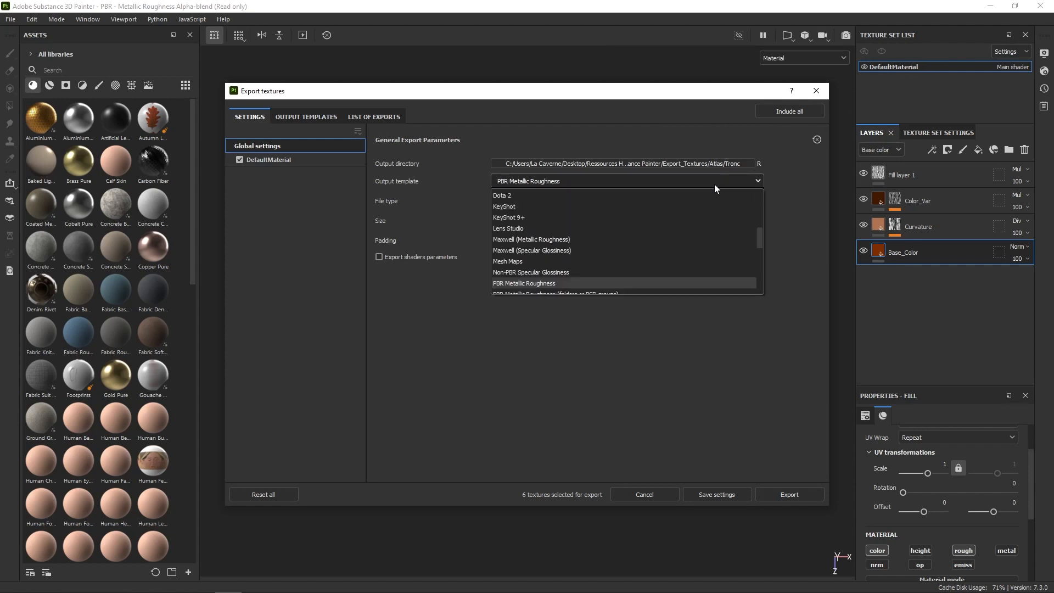
{"action": "left_click_drag", "start_coordinate": [759, 233], "coordinate": [757, 274]}
{"action": "left_click", "coordinate": [531, 249]}
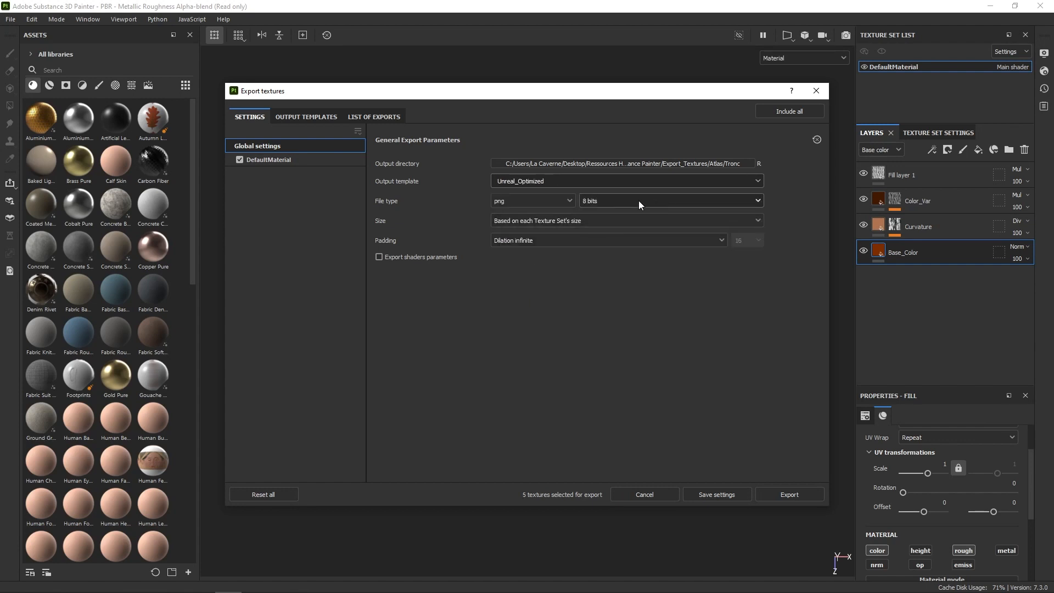
{"action": "left_click", "coordinate": [570, 201]}
{"action": "left_click", "coordinate": [551, 214]}
{"action": "left_click", "coordinate": [665, 225]}
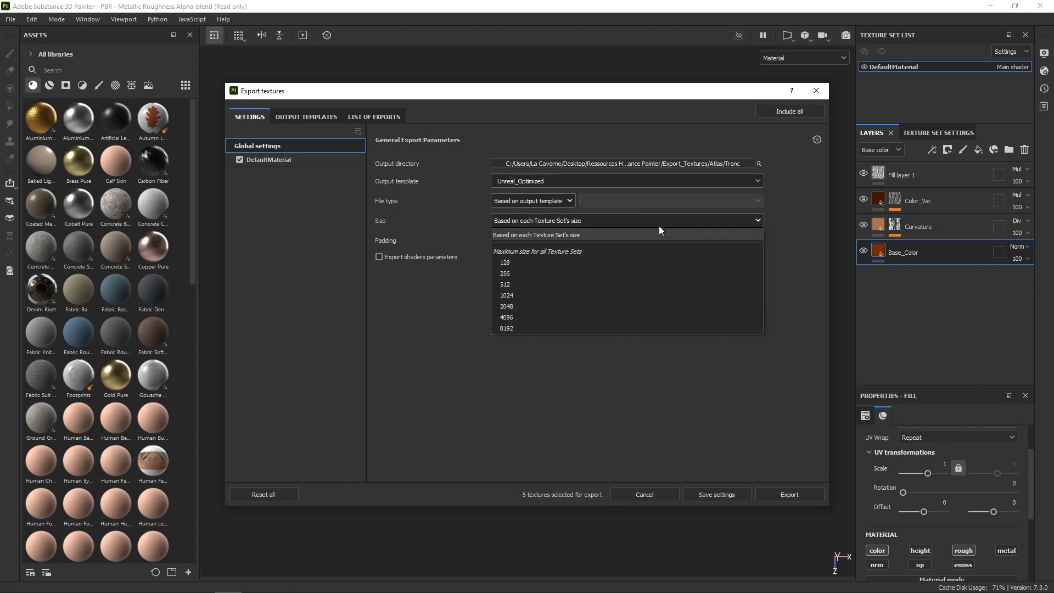
{"action": "left_click", "coordinate": [570, 318]}
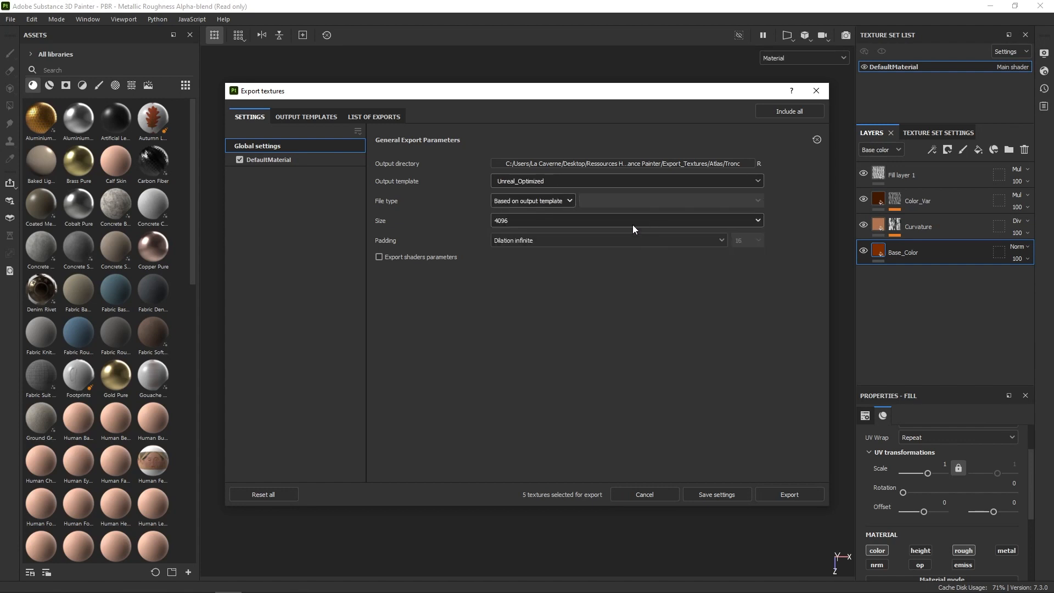
Export the DefaultMaterial textures and close the export window.
{"action": "left_click", "coordinate": [792, 491]}
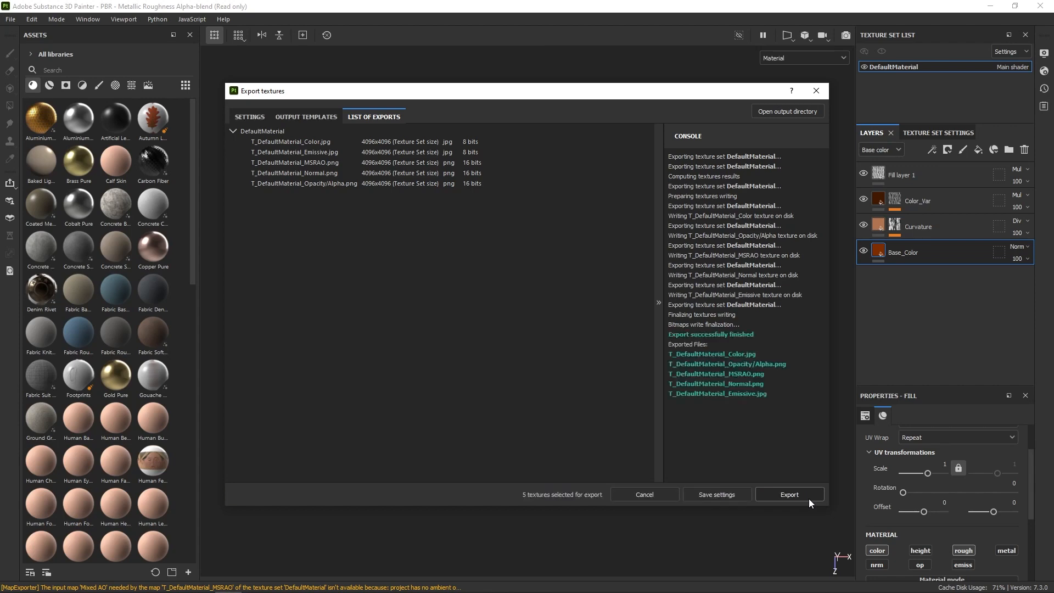
{"action": "left_click", "coordinate": [816, 91]}
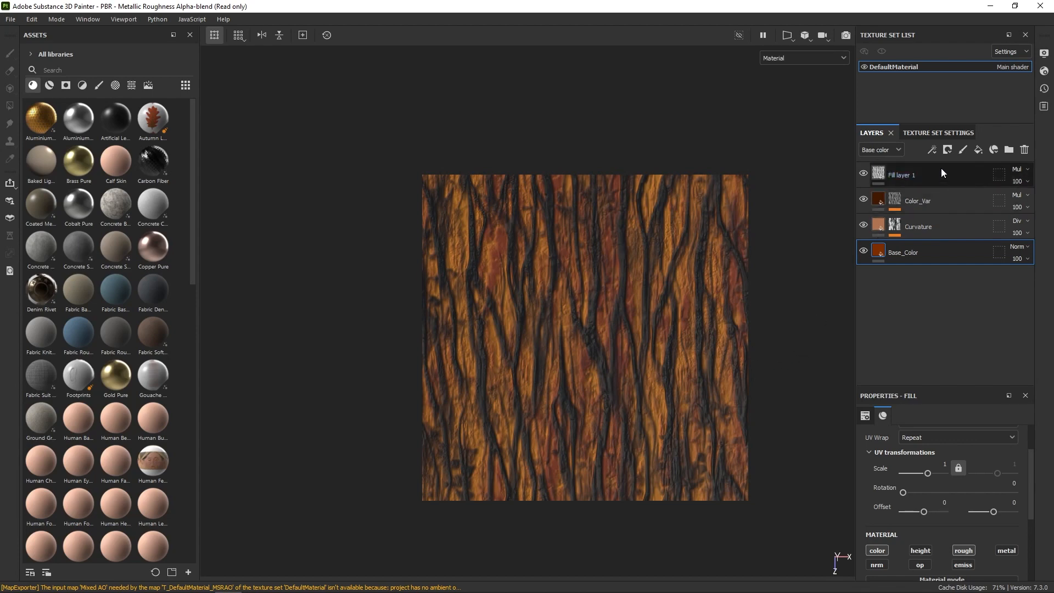
{"action": "mouse_move", "coordinate": [883, 257]}
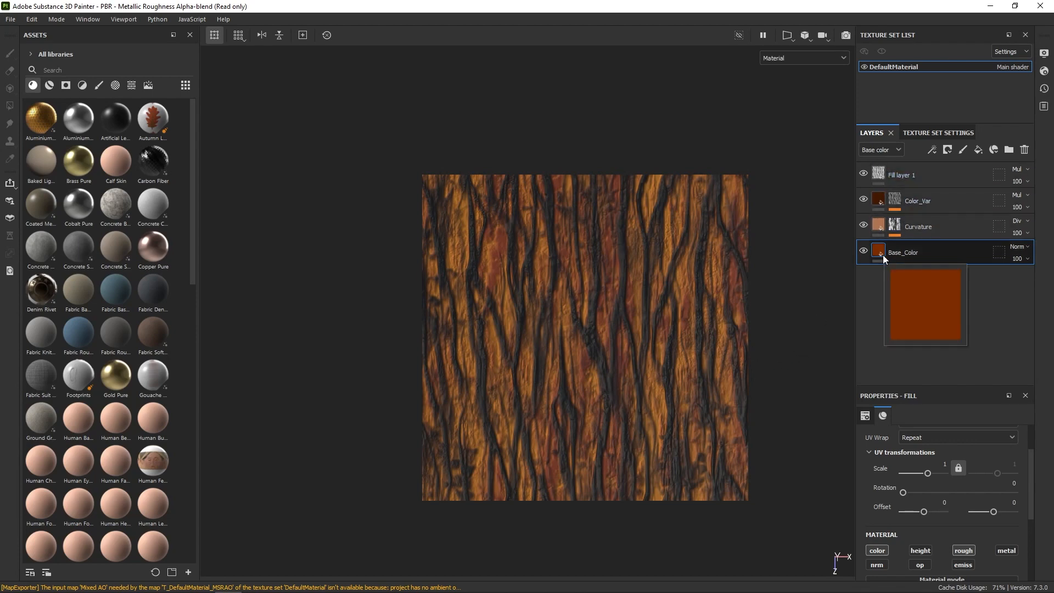